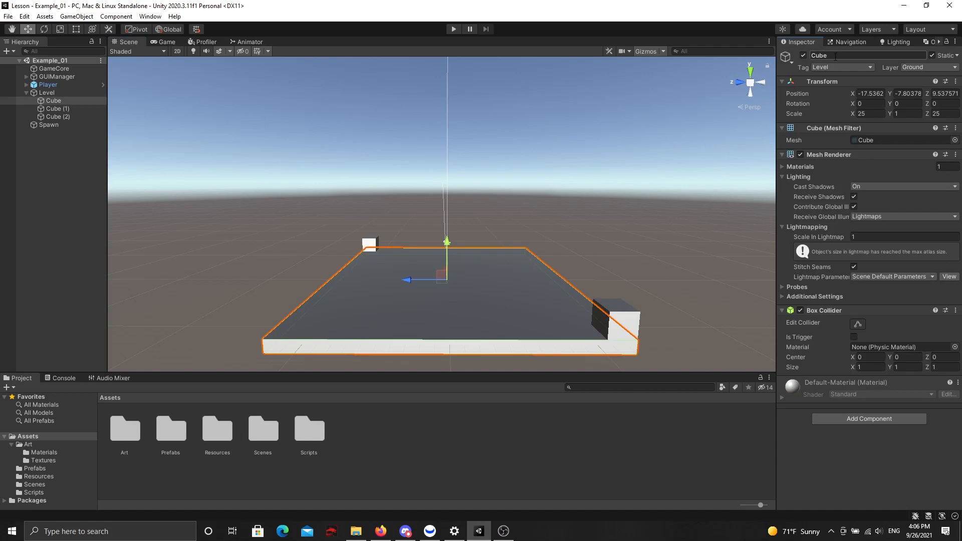
# Rename the large flat Cube under Level as Floor
pyautogui.click(836, 55)
pyautogui.write('Floor')
pyautogui.press('Return')
# Set the Floor's X and Z scale to 100
pyautogui.press('s')
pyautogui.moveTo(352, 217); pyautogui.dragTo(349, 247, button='right')
pyautogui.press('e')
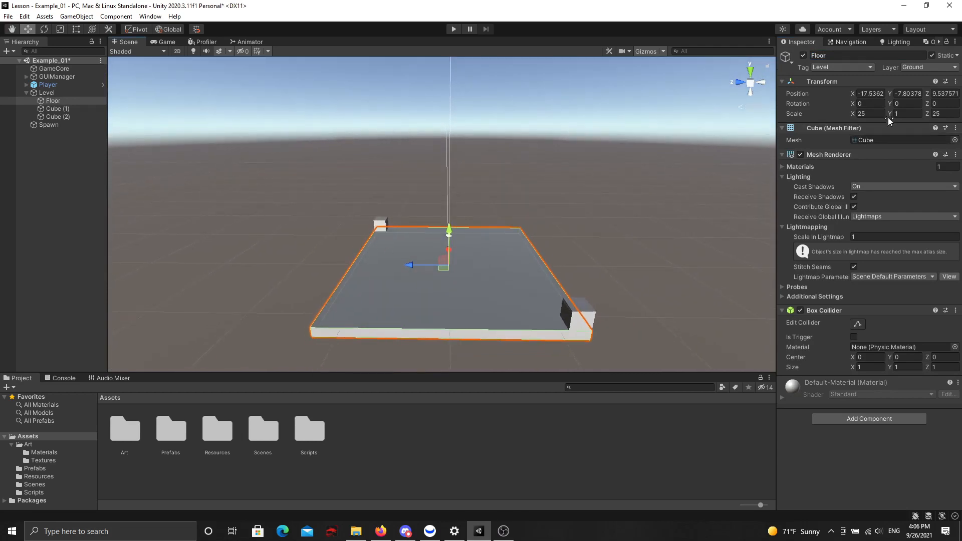
pyautogui.click(860, 114)
pyautogui.click(872, 112)
pyautogui.write('100')
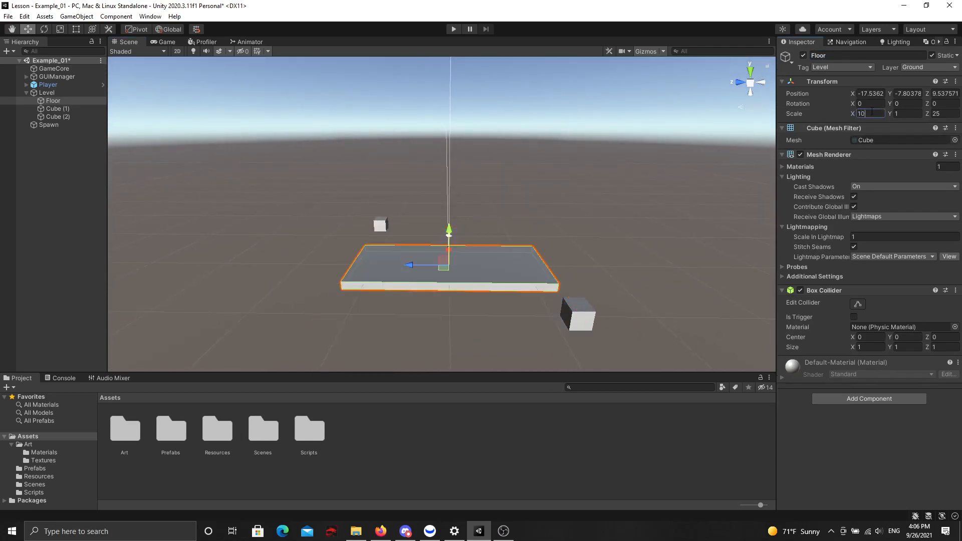
pyautogui.click(937, 114)
pyautogui.write('100')
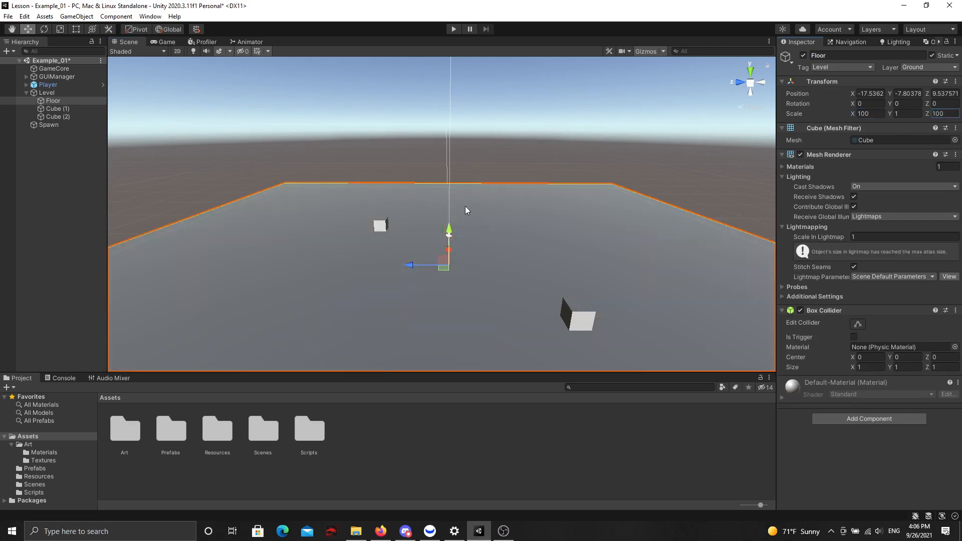
# Rename the small block Cube (2) as Wall
pyautogui.moveTo(465, 210); pyautogui.dragTo(369, 226, button='right')
pyautogui.click(469, 240)
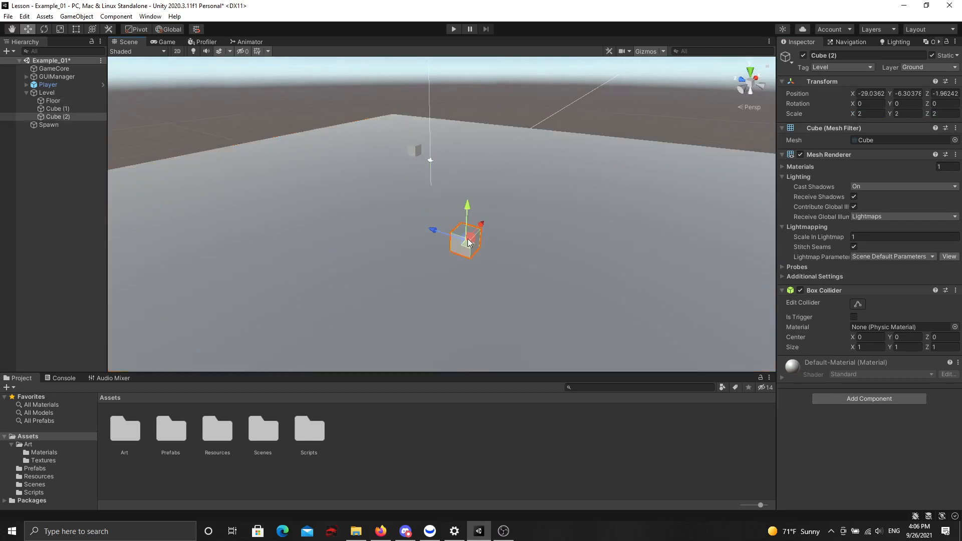
pyautogui.click(857, 54)
pyautogui.write('Wal')
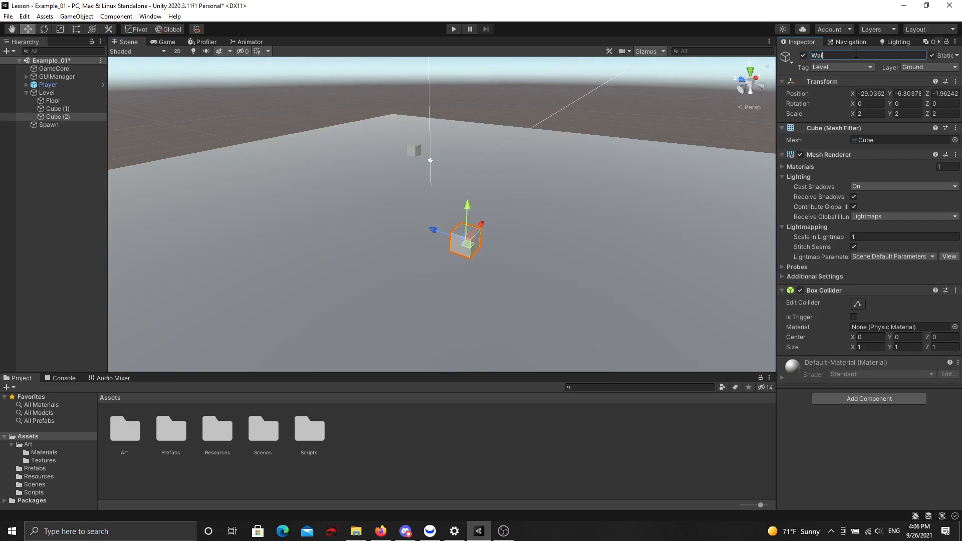
pyautogui.write('l')
# Scale the Wall to 100 on X and 20 on Y
pyautogui.keyDown('alt'); pyautogui.moveTo(560, 197); pyautogui.dragTo(386, 219); pyautogui.keyUp('alt')
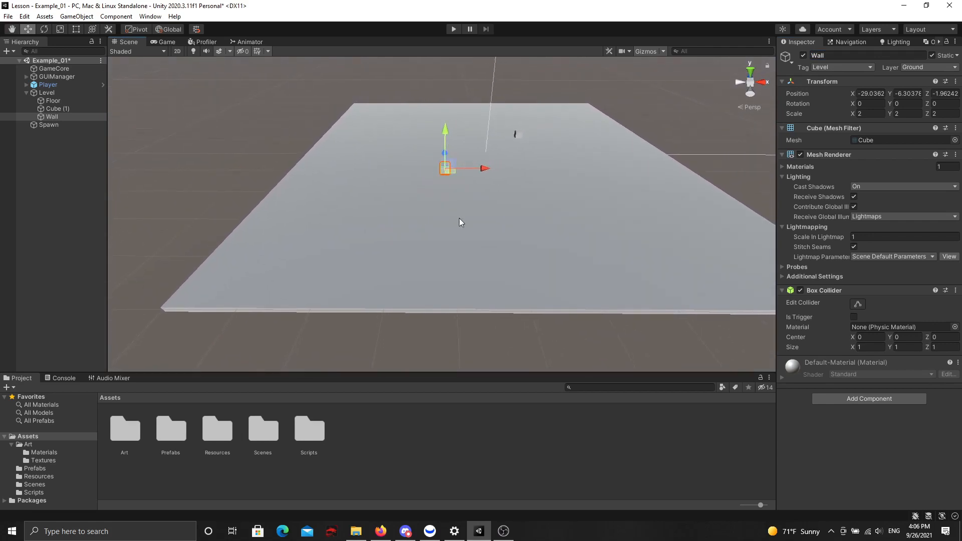
pyautogui.click(869, 114)
pyautogui.write('100')
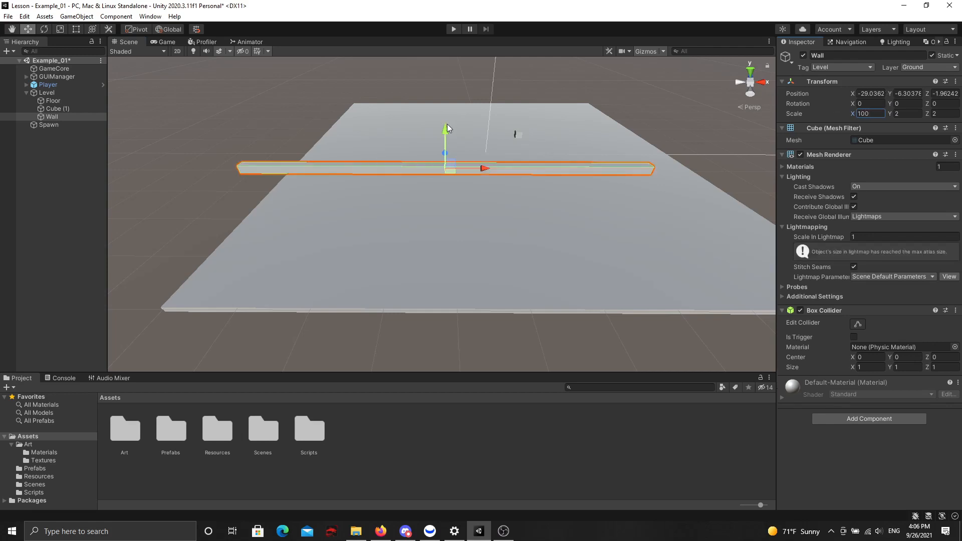
pyautogui.click(907, 115)
pyautogui.write('20')
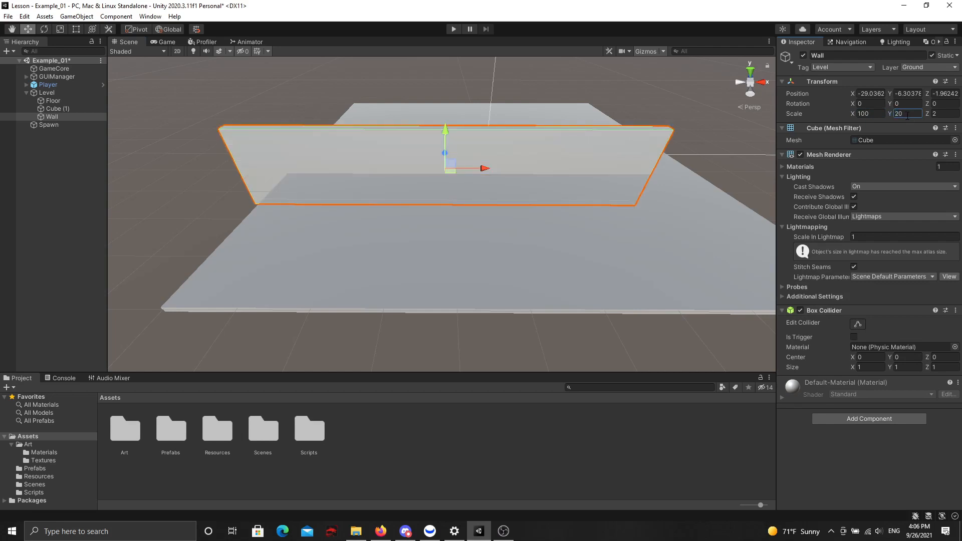
# Move the Wall to the Floor's negative Z edge and vertex-snap its lower inner corner to the Floor's bottom corner
pyautogui.keyDown('alt'); pyautogui.moveTo(516, 156); pyautogui.dragTo(464, 181); pyautogui.keyUp('alt')
pyautogui.moveTo(414, 151); pyautogui.dragTo(368, 172)
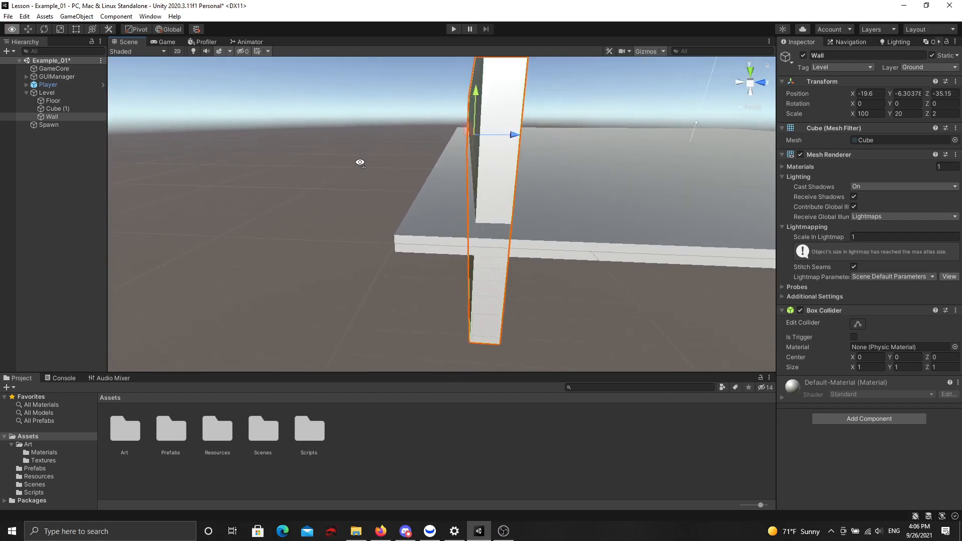
pyautogui.press('v')
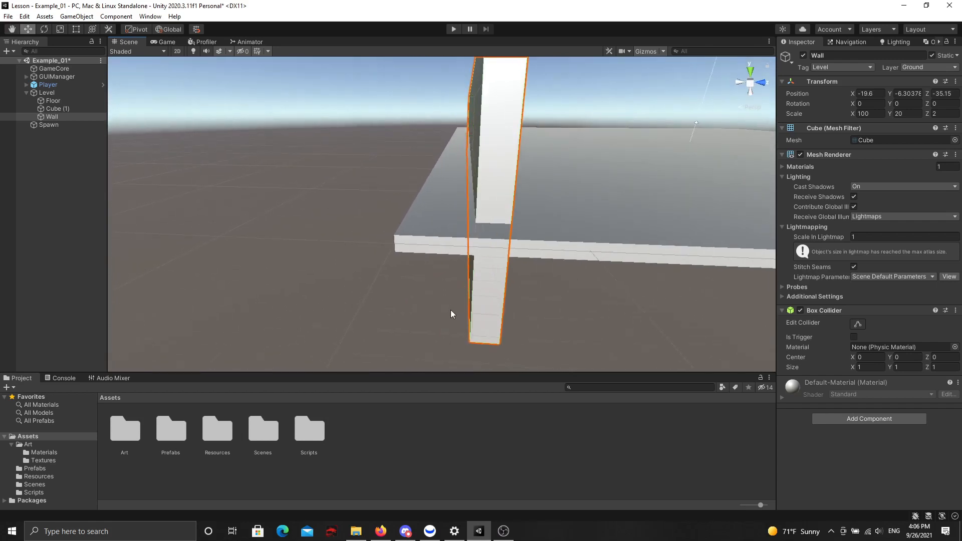
pyautogui.moveTo(424, 293); pyautogui.dragTo(424, 296, button='right')
pyautogui.press('v')
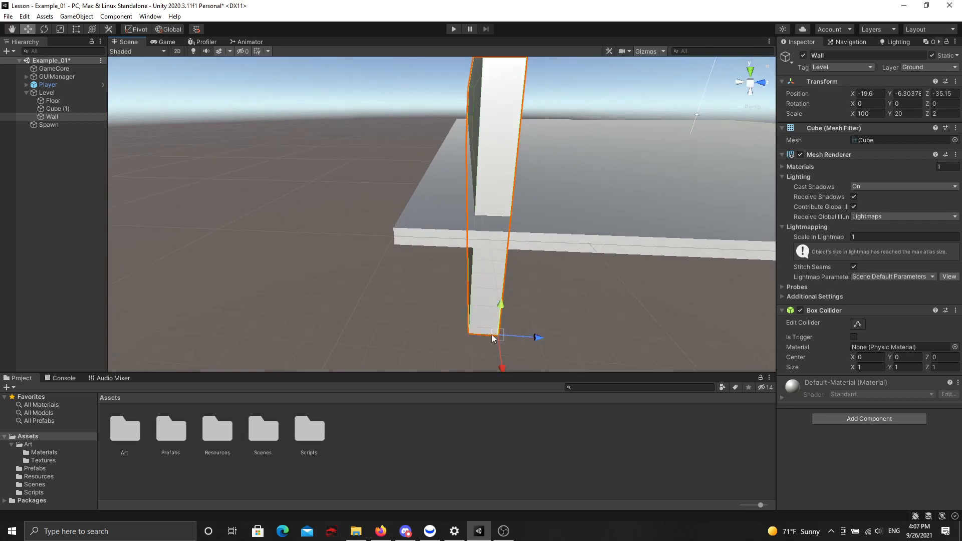
pyautogui.moveTo(497, 335); pyautogui.dragTo(388, 243)
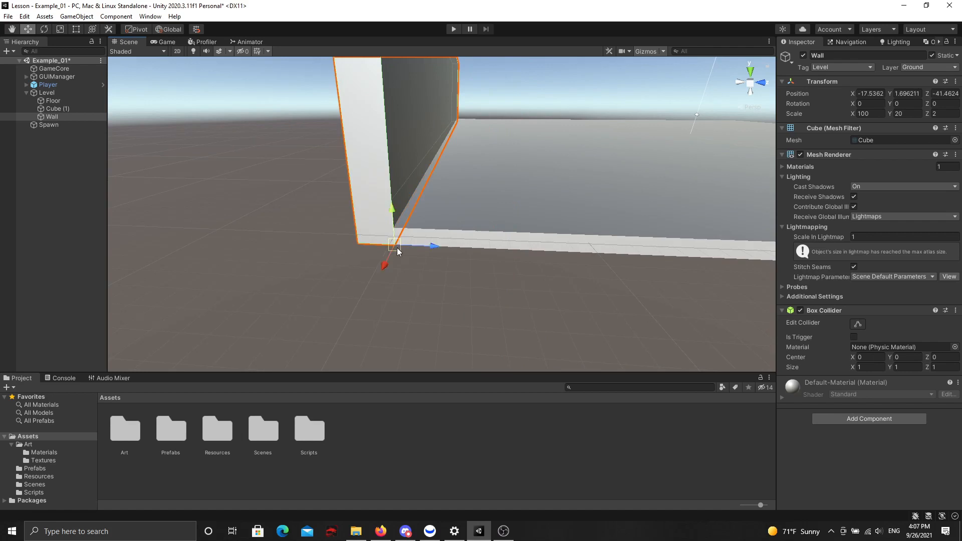
# Rename the remaining small block Cube (1) as Wall
pyautogui.keyDown('alt'); pyautogui.moveTo(431, 252); pyautogui.dragTo(416, 242); pyautogui.keyUp('alt')
pyautogui.press('w')
pyautogui.moveTo(416, 241); pyautogui.dragTo(426, 224, button='right')
pyautogui.press('s')
pyautogui.click(500, 292)
pyautogui.press('a')
pyautogui.moveTo(500, 292); pyautogui.dragTo(589, 250, button='right')
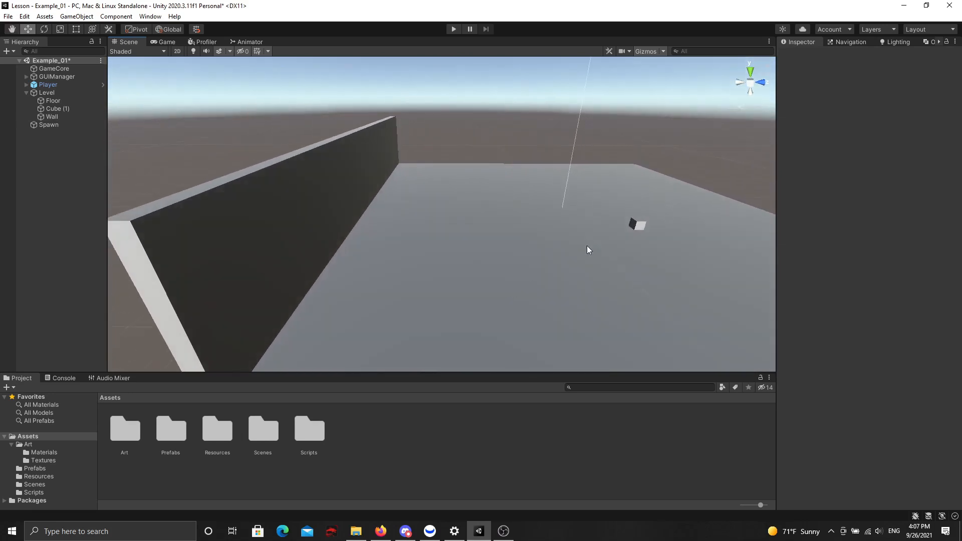
pyautogui.click(52, 109)
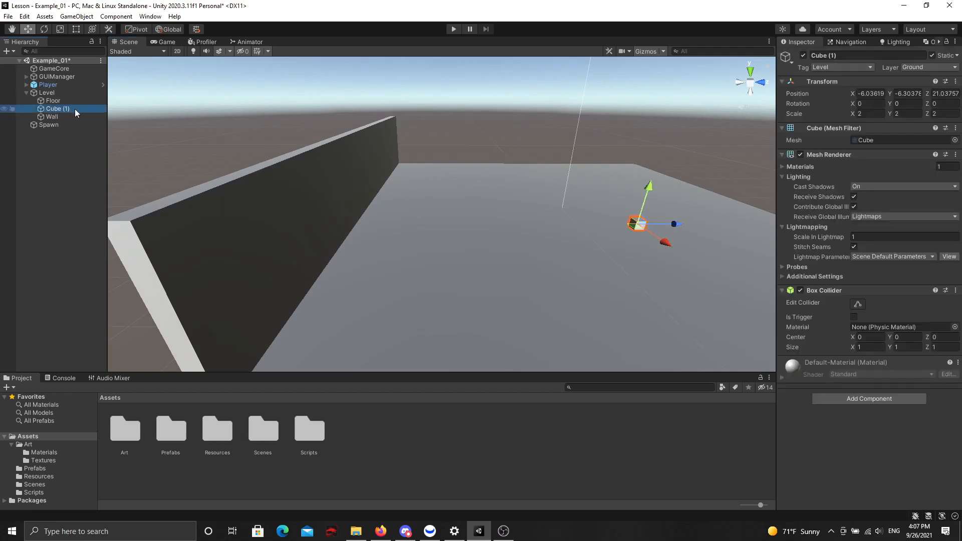
pyautogui.click(74, 109)
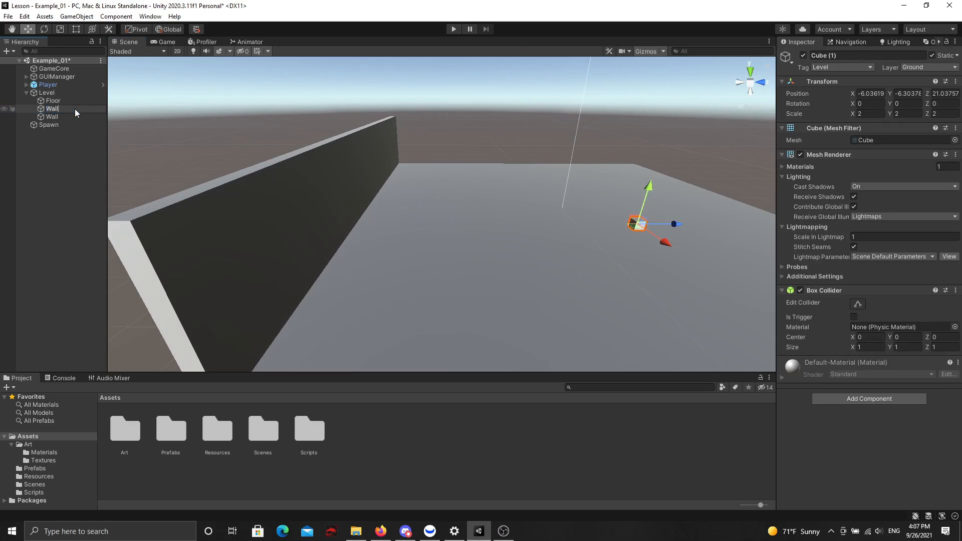
pyautogui.press('Return')
# Scale the newly renamed Wall to 100 on Z and 20 on Y
pyautogui.keyDown('alt'); pyautogui.moveTo(309, 134); pyautogui.dragTo(404, 203); pyautogui.keyUp('alt')
pyautogui.press('d')
pyautogui.moveTo(403, 202); pyautogui.dragTo(399, 202, button='right')
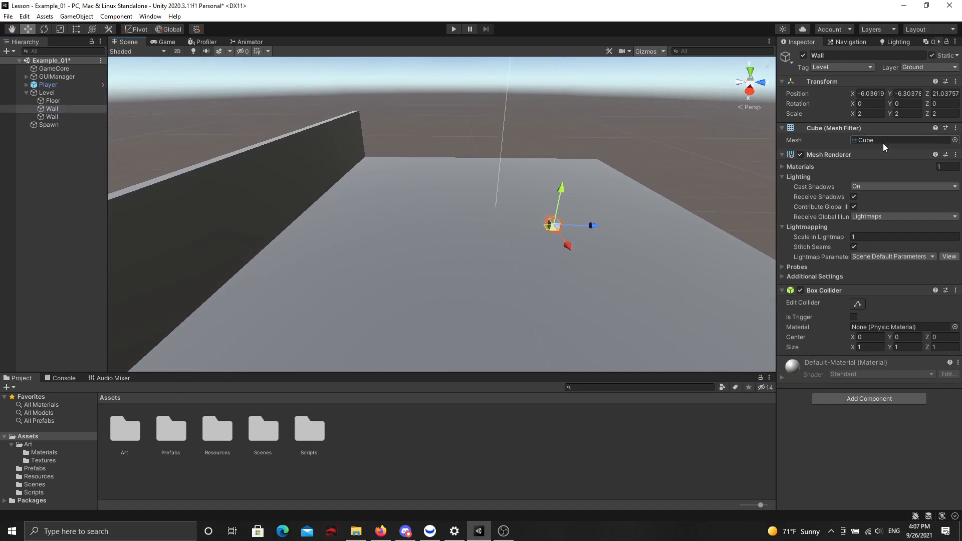
pyautogui.click(943, 115)
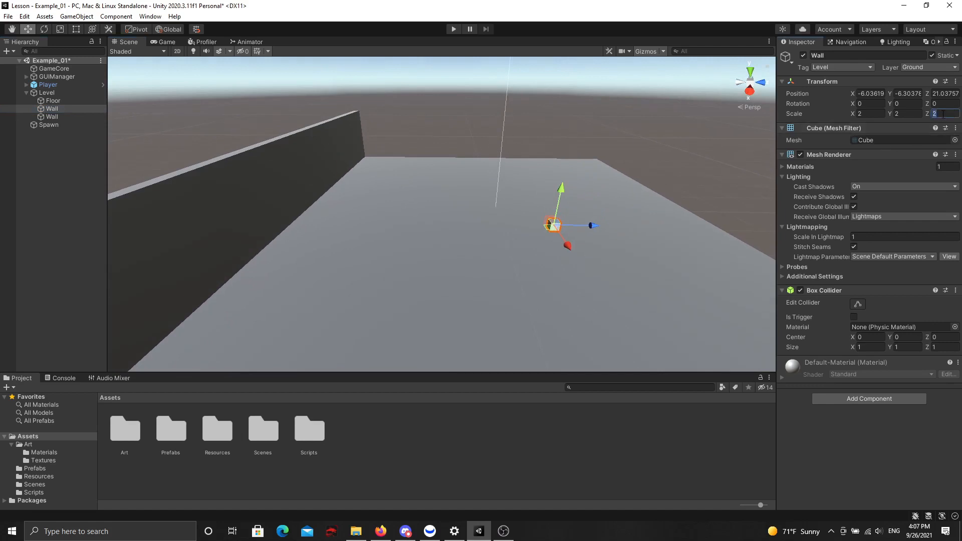
pyautogui.write('100')
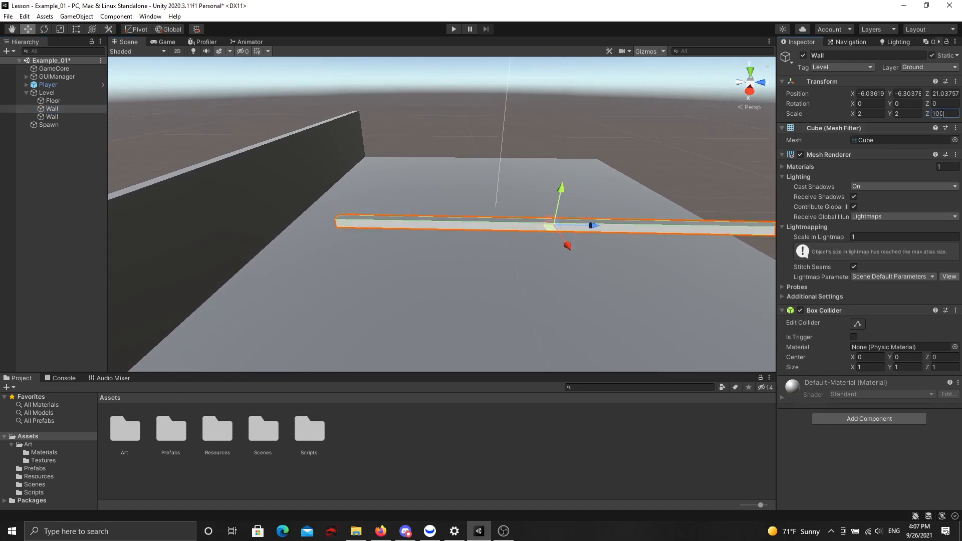
pyautogui.click(910, 115)
pyautogui.write('0')
# Move the second Wall to the Floor's negative X edge and vertex-snap its top inner corner to the first Wall's corner
pyautogui.moveTo(571, 210); pyautogui.dragTo(479, 244, button='right')
pyautogui.press('s')
pyautogui.press('d')
pyautogui.moveTo(635, 230); pyautogui.dragTo(604, 115)
pyautogui.moveTo(616, 74); pyautogui.dragTo(622, 54)
pyautogui.moveTo(424, 142); pyautogui.dragTo(421, 119, button='right')
pyautogui.moveTo(421, 119); pyautogui.dragTo(349, 154)
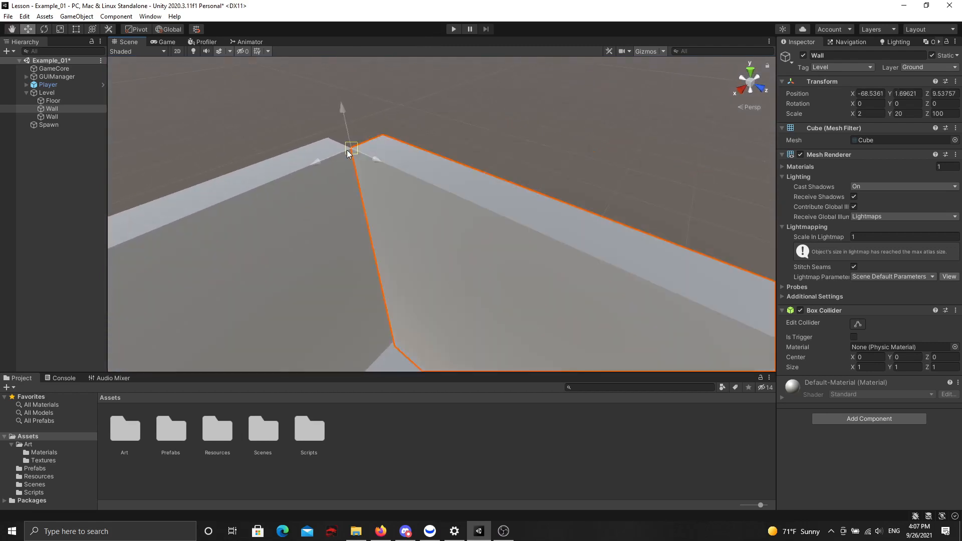
# Duplicate the negative X Wall and place the copy on the Floor's opposite X edge, vertex-snapped to the first Wall's top inner corner
pyautogui.moveTo(353, 159); pyautogui.dragTo(406, 195, button='right')
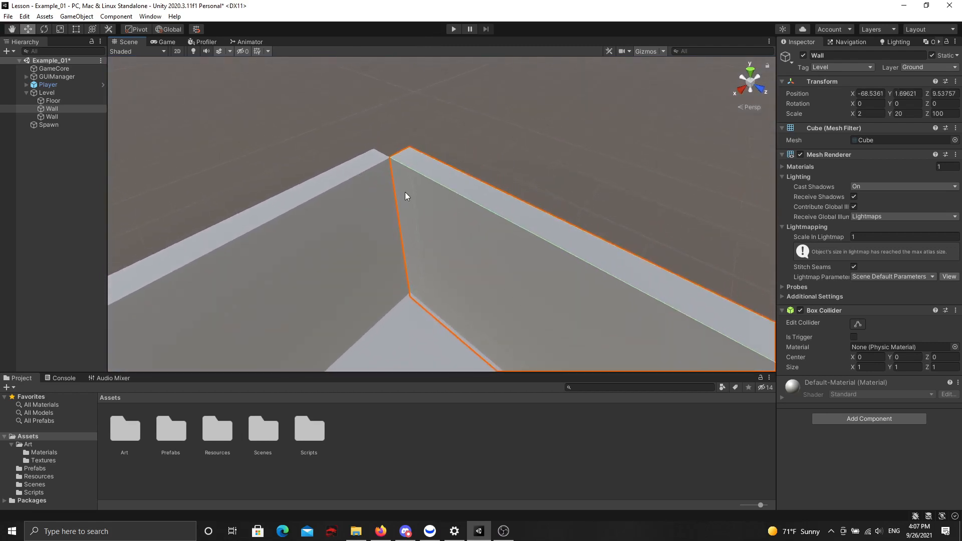
pyautogui.click(381, 122)
pyautogui.moveTo(383, 123); pyautogui.dragTo(523, 160, button='right')
pyautogui.click(461, 141)
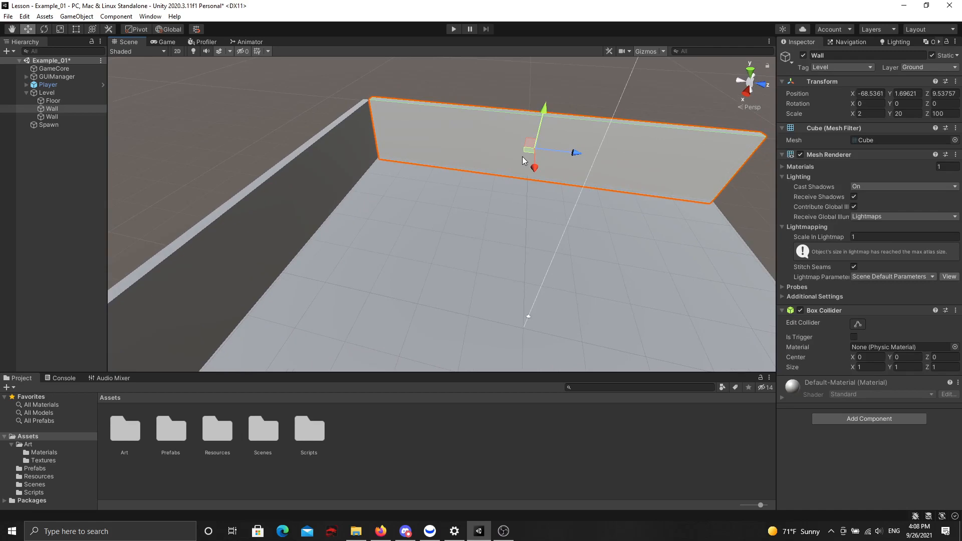
pyautogui.hotkey('ctrl', 'd')
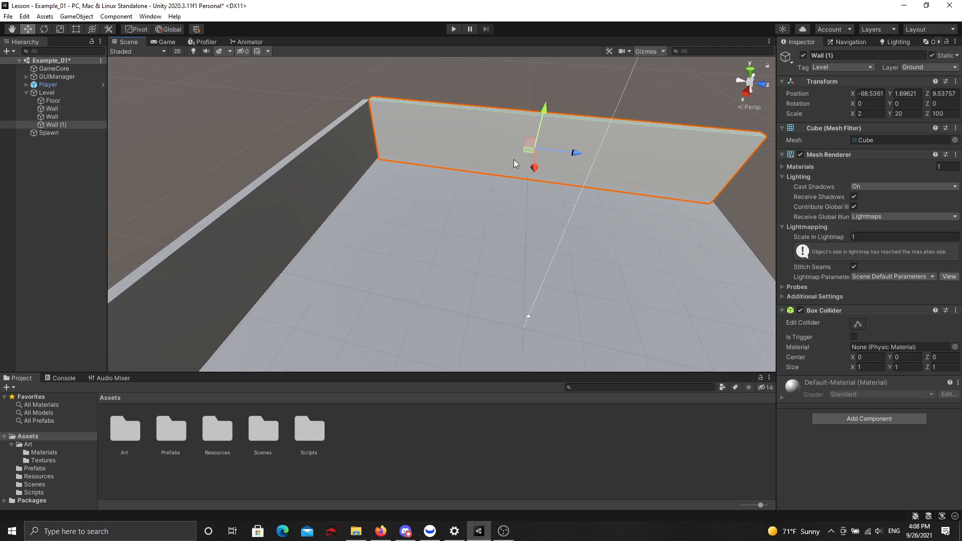
pyautogui.moveTo(513, 159); pyautogui.dragTo(323, 168, button='right')
pyautogui.moveTo(565, 185); pyautogui.dragTo(215, 215)
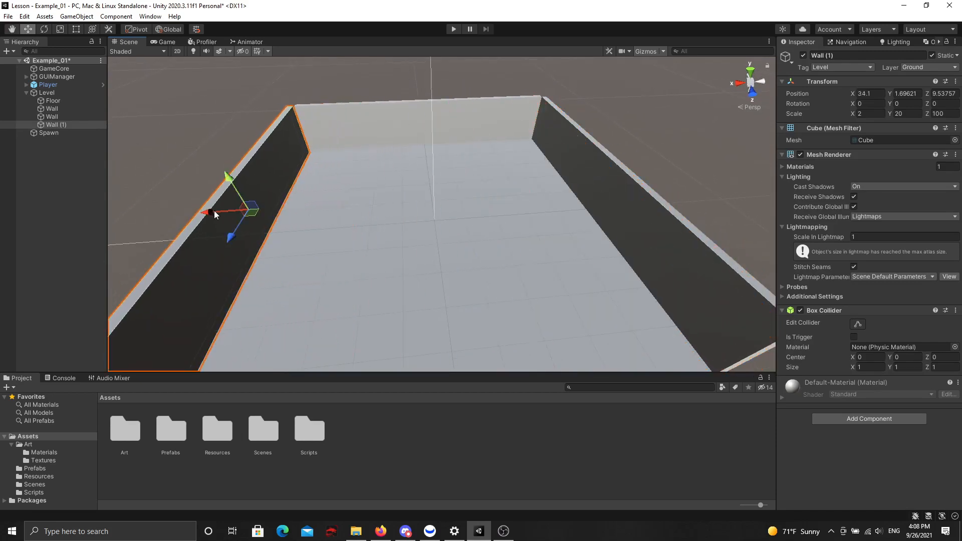
pyautogui.moveTo(215, 215); pyautogui.dragTo(350, 135, button='right')
pyautogui.moveTo(406, 237); pyautogui.dragTo(417, 239)
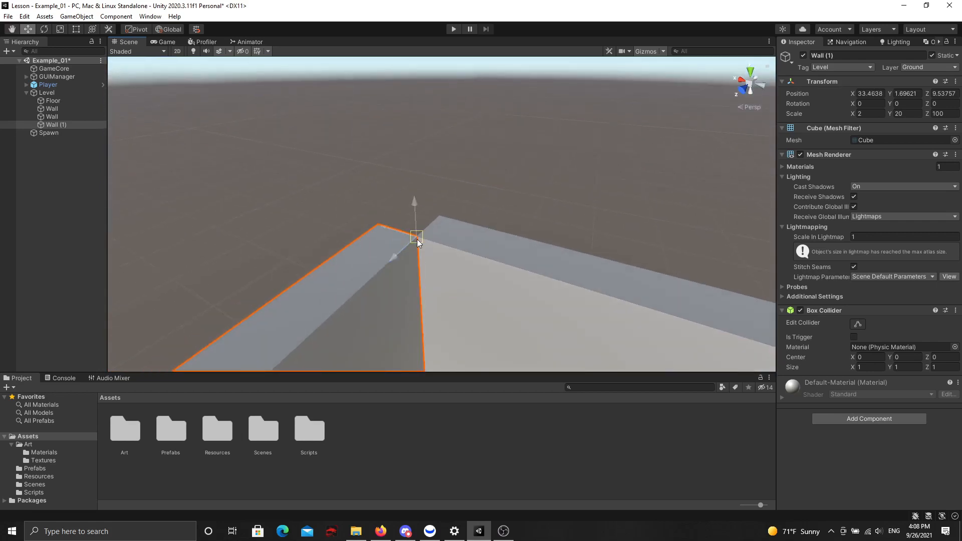
# Duplicate the negative Z Wall and place the copy on the Floor's opposite Z edge, vertex-snapped to the adjoining wall's top corner
pyautogui.moveTo(417, 239); pyautogui.dragTo(777, 241, button='right')
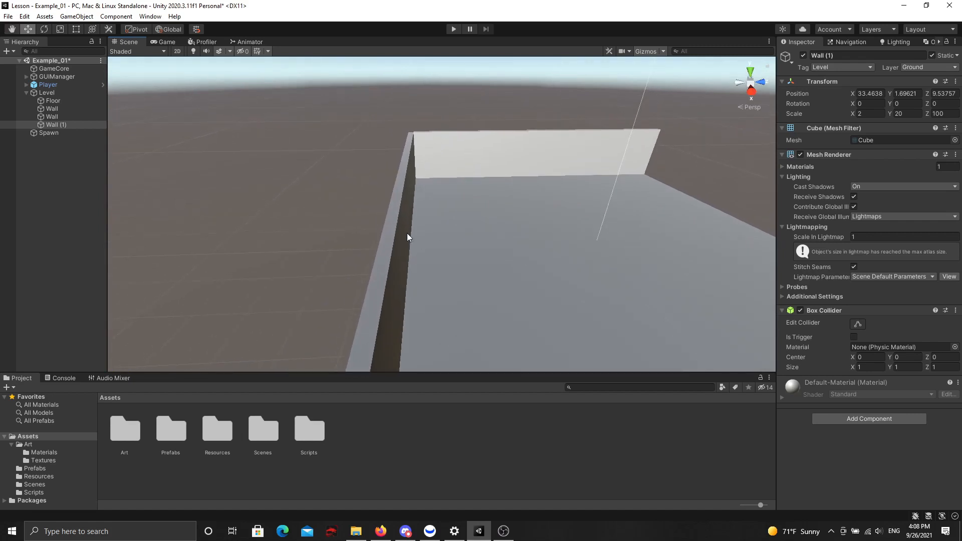
pyautogui.click(407, 233)
pyautogui.moveTo(483, 234); pyautogui.dragTo(497, 236, button='right')
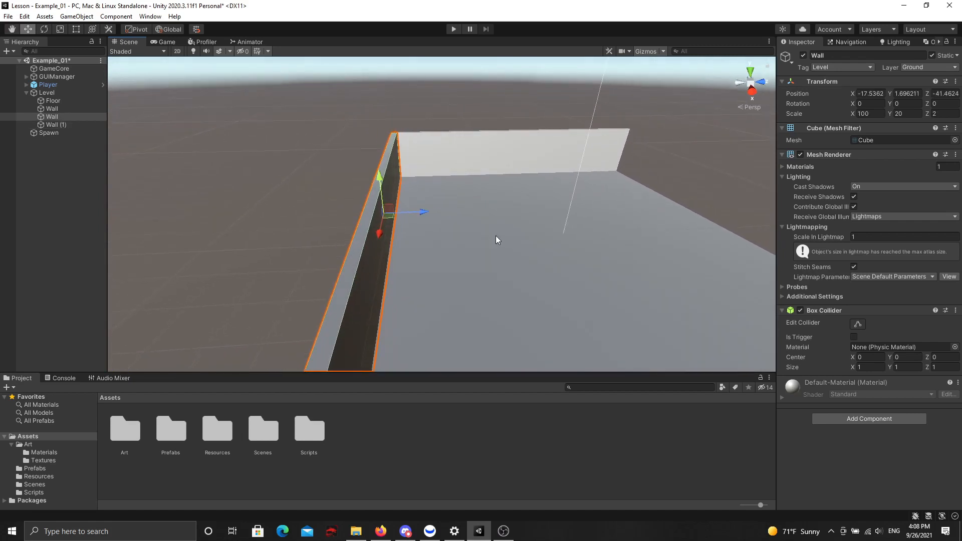
pyautogui.hotkey('ctrl', 'd')
pyautogui.moveTo(425, 211); pyautogui.dragTo(772, 199)
pyautogui.moveTo(772, 198); pyautogui.dragTo(745, 199, button='right')
pyautogui.press('w')
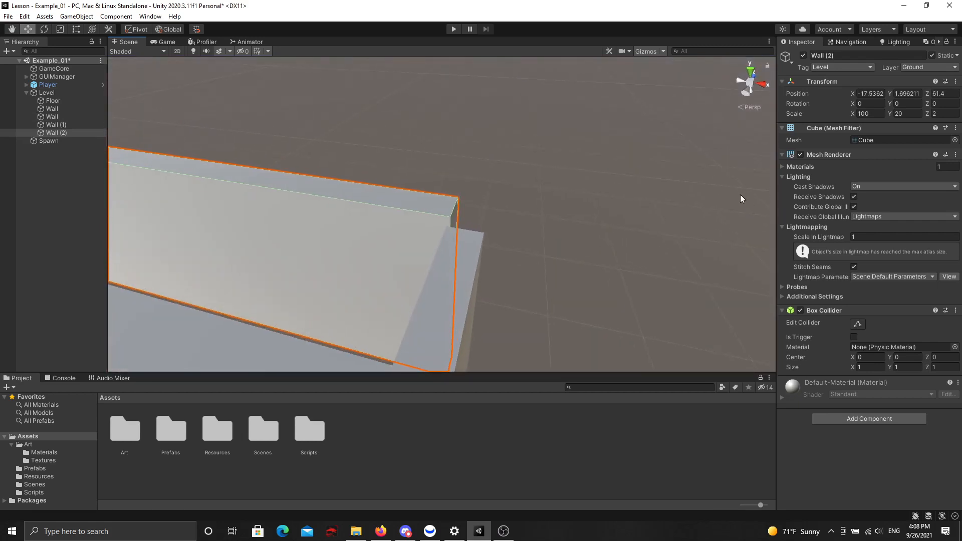
pyautogui.moveTo(451, 216); pyautogui.dragTo(445, 223)
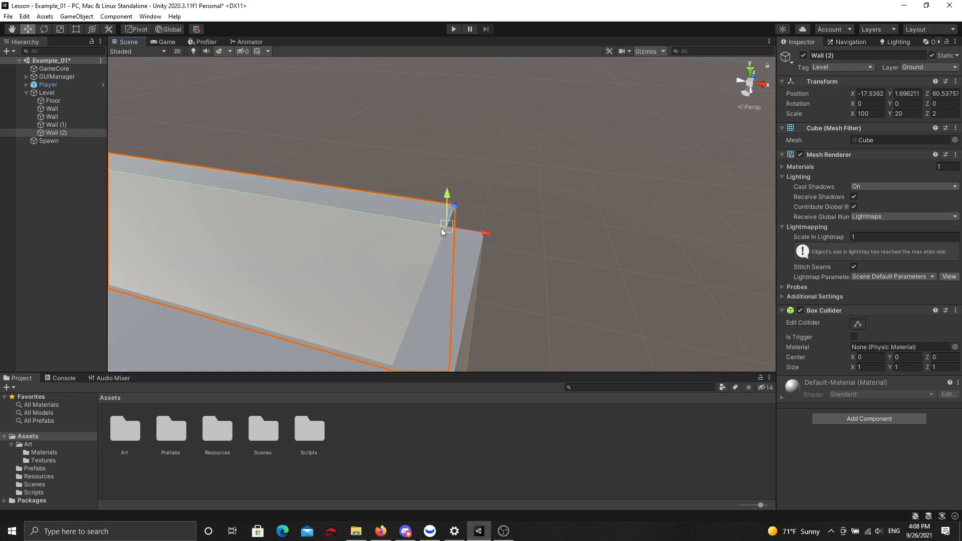
# Delete the Blue material from the Art/Materials folder
pyautogui.moveTo(483, 223); pyautogui.dragTo(360, 170, button='right')
pyautogui.click(626, 153)
pyautogui.moveTo(625, 153); pyautogui.dragTo(416, 204, button='right')
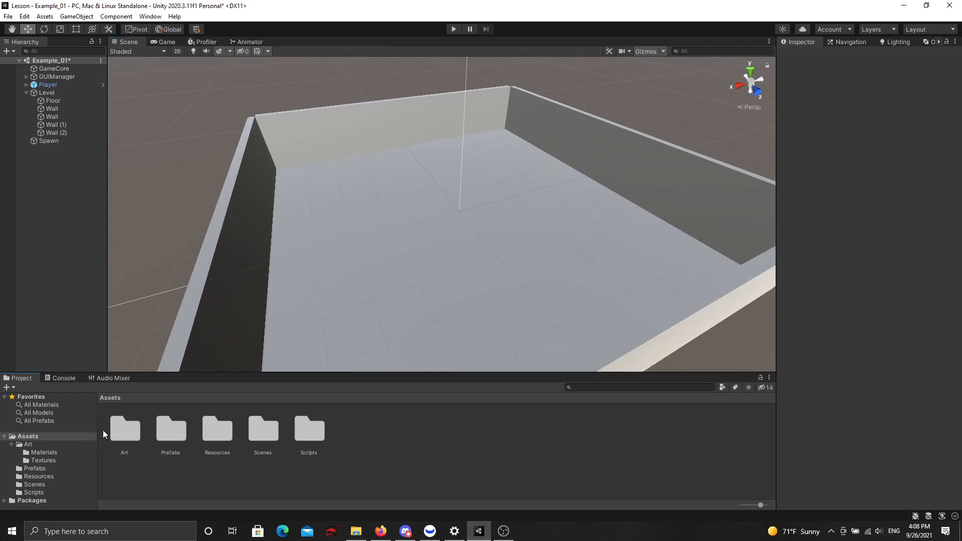
pyautogui.doubleClick(126, 430)
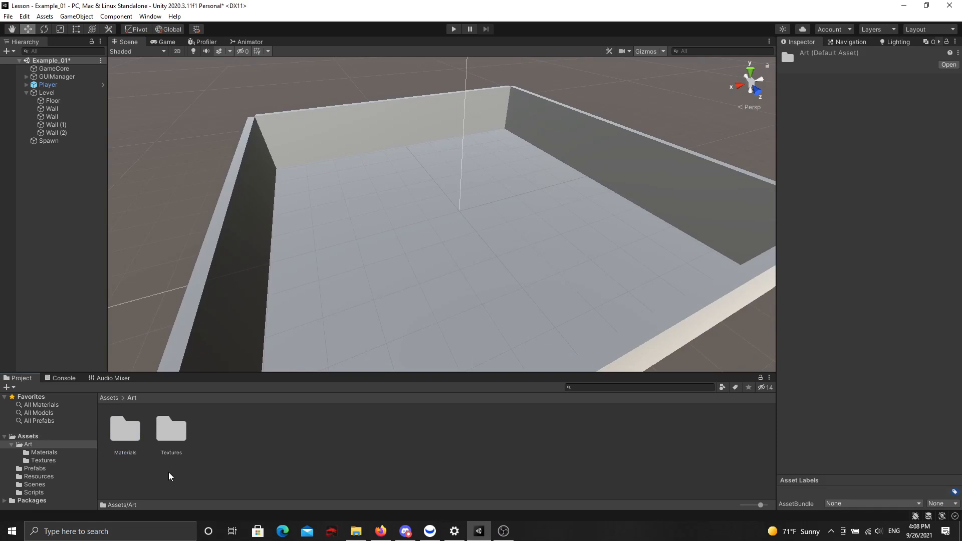
pyautogui.doubleClick(126, 430)
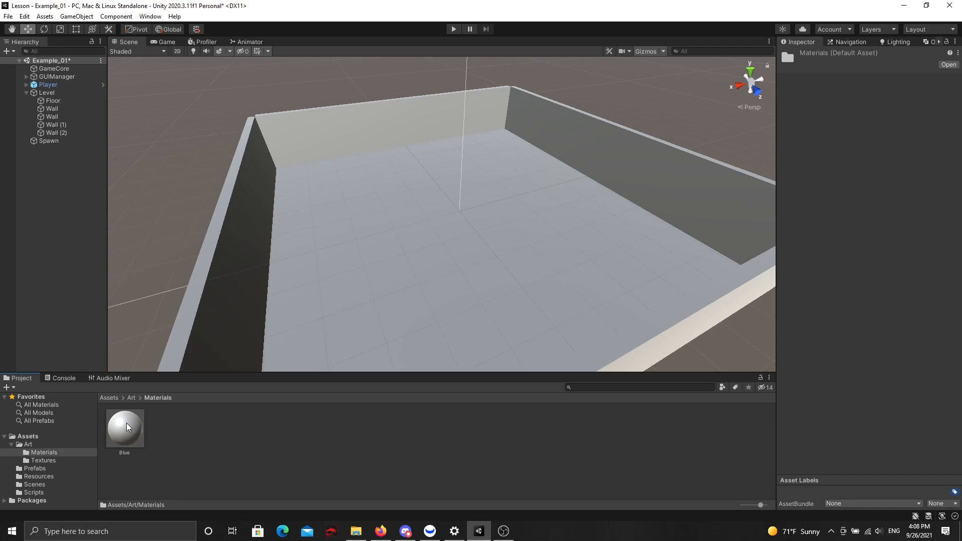
pyautogui.click(127, 427)
pyautogui.press('Delete')
pyautogui.click(509, 285)
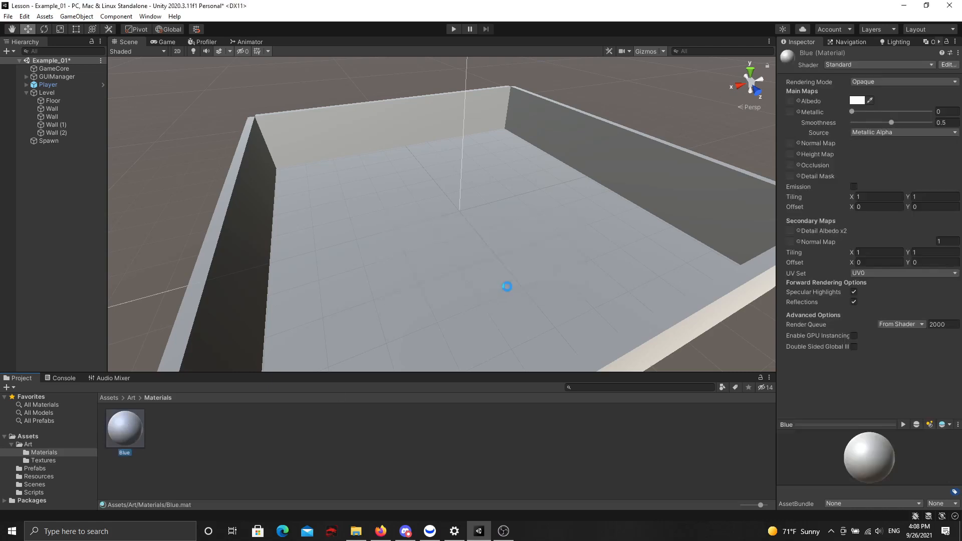
# Create a new material named Blue in the Art/Materials folder
pyautogui.rightClick(212, 427)
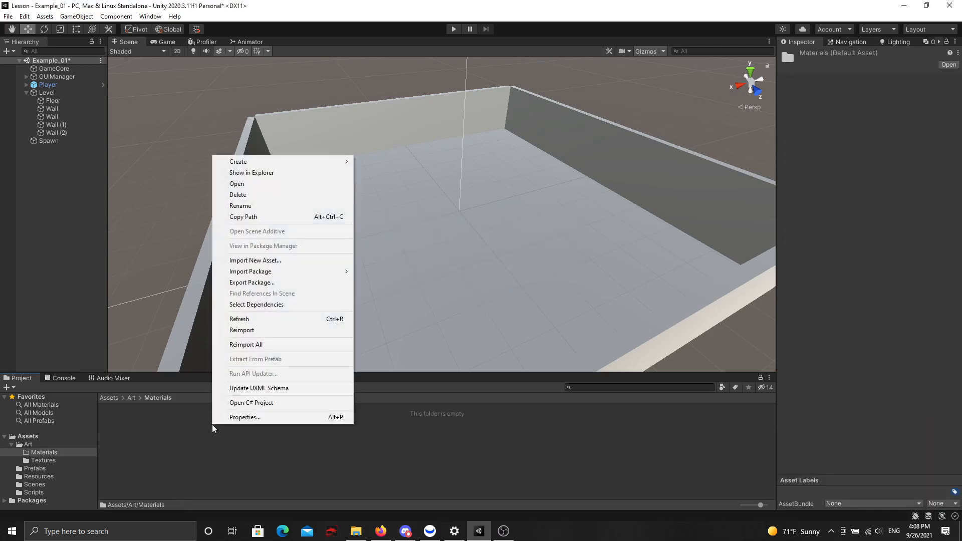
pyautogui.rightClick(173, 442)
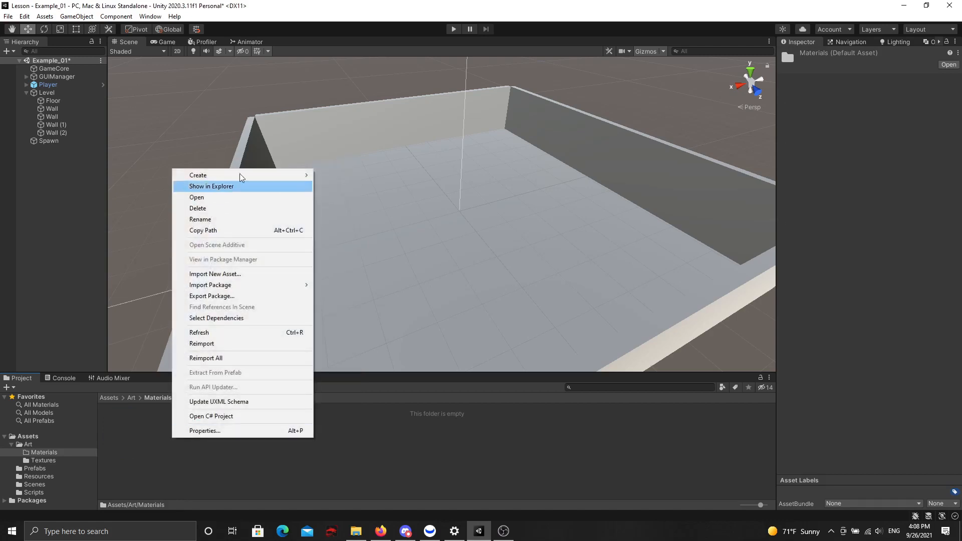
pyautogui.moveTo(221, 176)
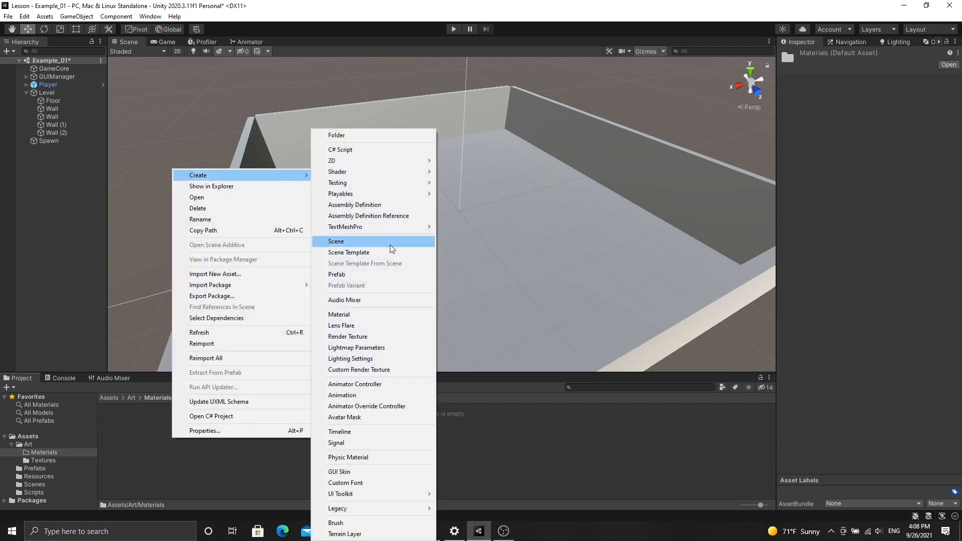
pyautogui.click(338, 315)
pyautogui.write('Blue')
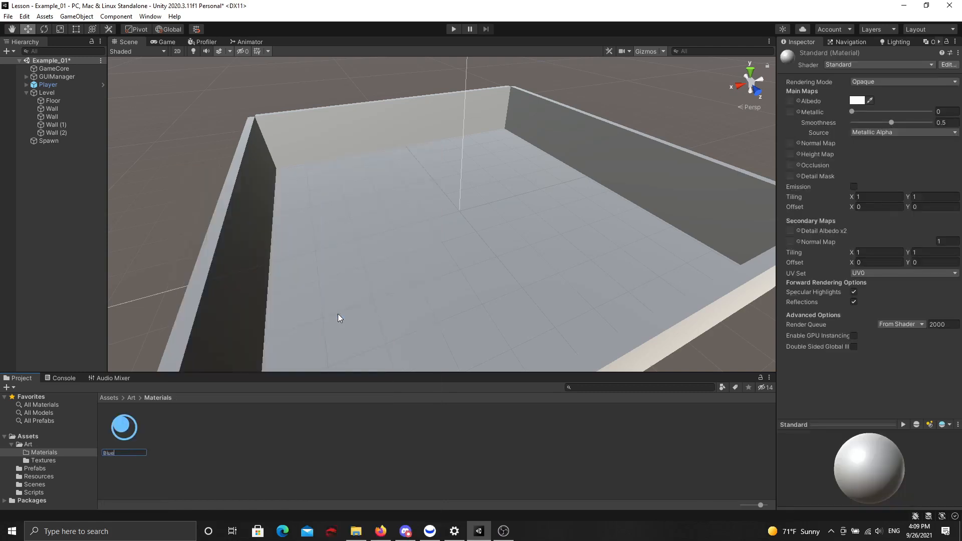
pyautogui.press('Return')
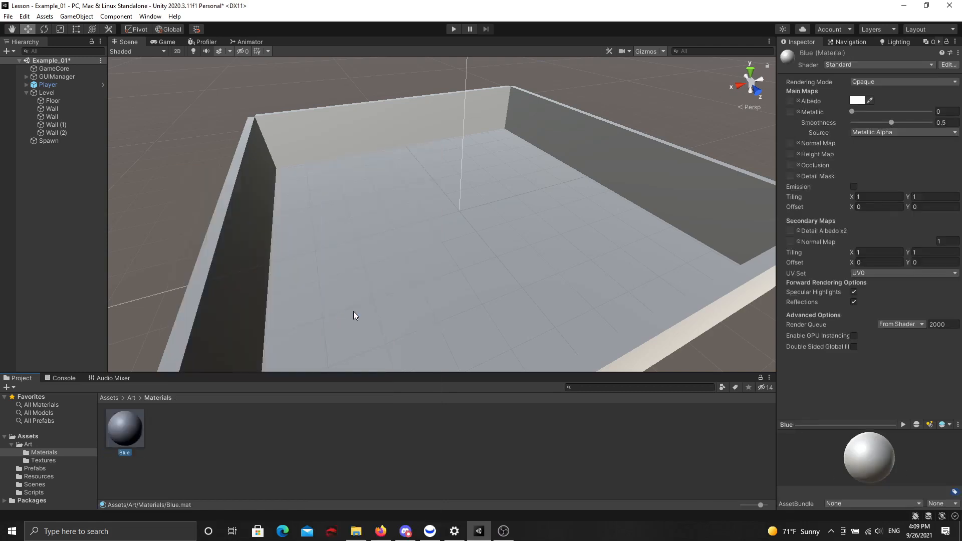
# Set the Blue material's albedo color to pure blue, hex 0009FF
pyautogui.click(857, 101)
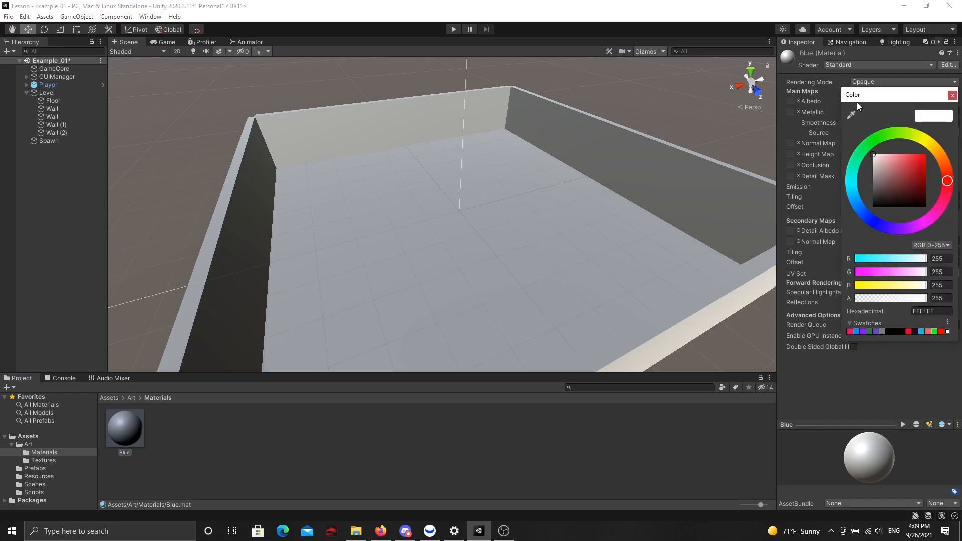
pyautogui.click(952, 96)
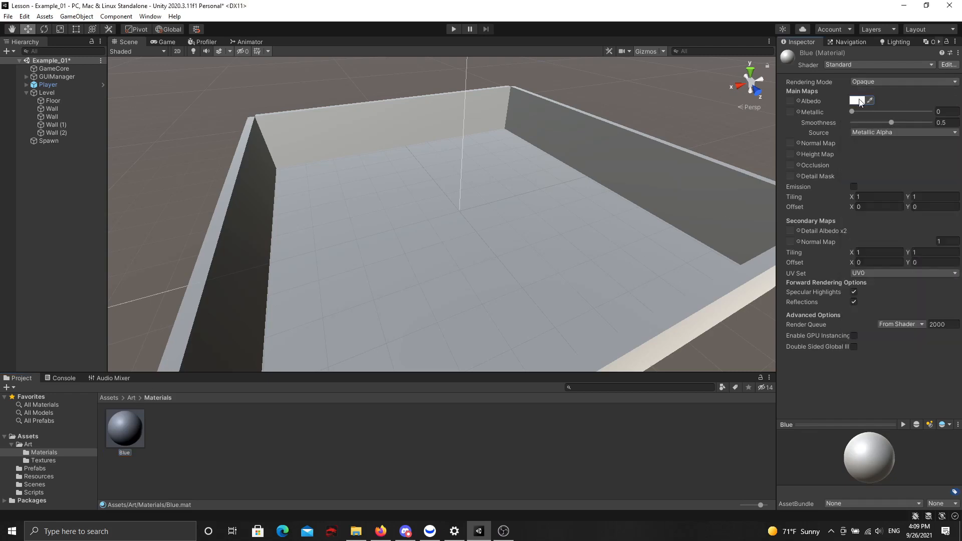
pyautogui.click(858, 101)
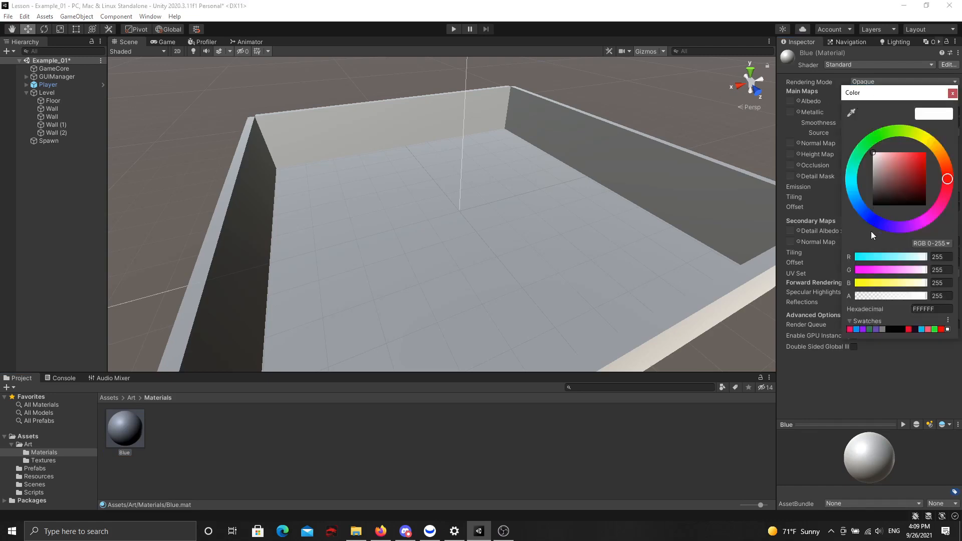
pyautogui.moveTo(878, 227); pyautogui.dragTo(870, 226)
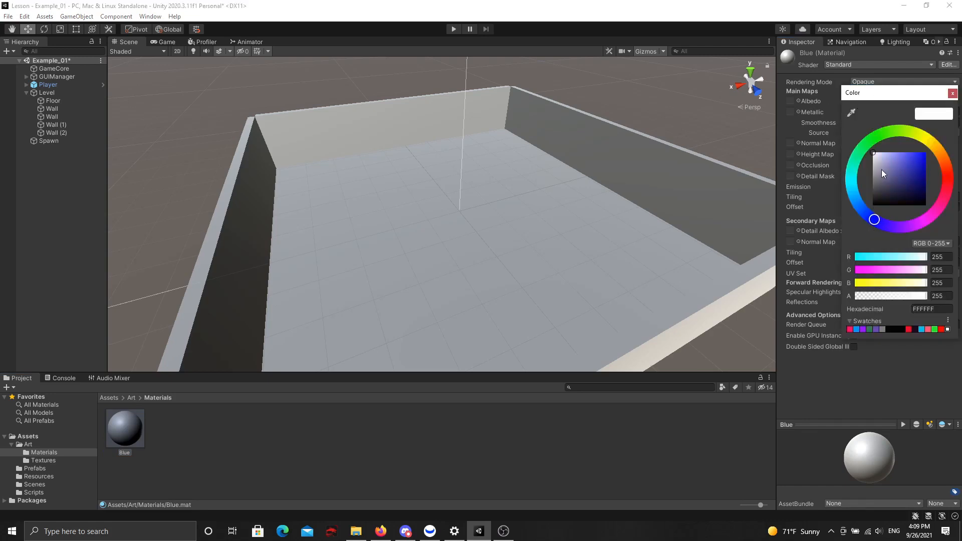
pyautogui.moveTo(883, 170)
pyautogui.mouseDown()
pyautogui.moveTo(878, 156)
pyautogui.moveTo(939, 142)
pyautogui.mouseUp()
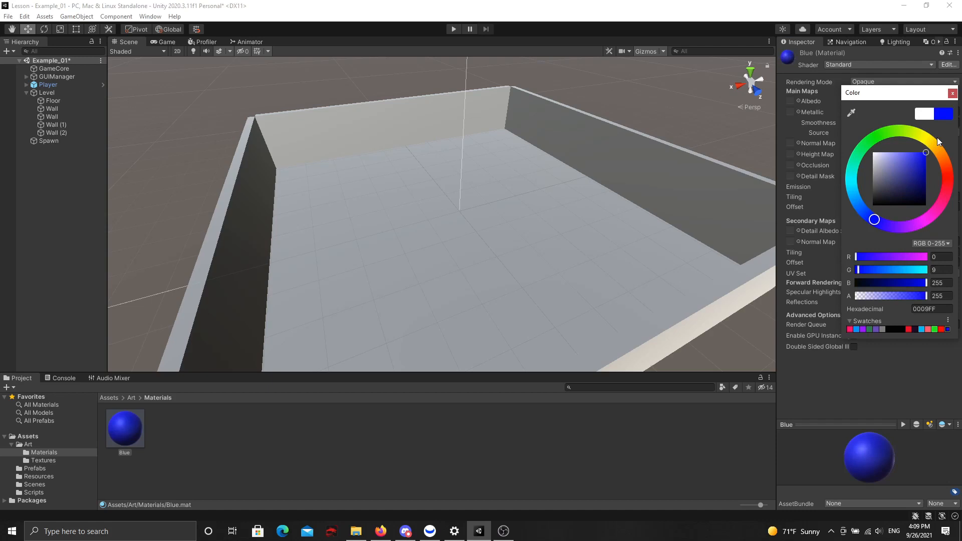
pyautogui.click(953, 95)
# Apply the Blue material to all four walls of the arena
pyautogui.press('d')
pyautogui.moveTo(465, 180); pyautogui.dragTo(380, 180, button='right')
pyautogui.moveTo(125, 430); pyautogui.dragTo(275, 230)
pyautogui.moveTo(368, 189); pyautogui.dragTo(368, 189, button='right')
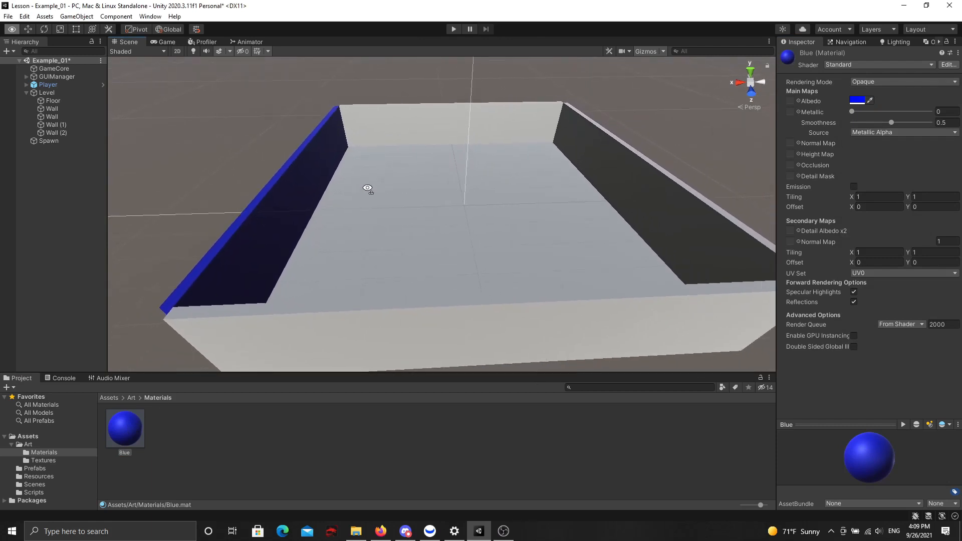
pyautogui.moveTo(123, 432); pyautogui.dragTo(311, 343)
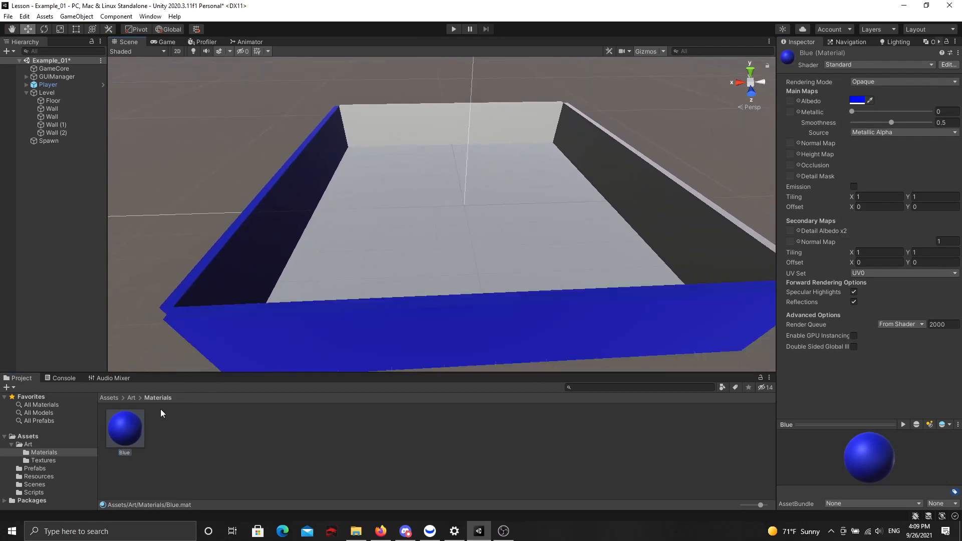
pyautogui.moveTo(128, 421); pyautogui.dragTo(655, 187)
pyautogui.moveTo(655, 187); pyautogui.dragTo(517, 147, button='right')
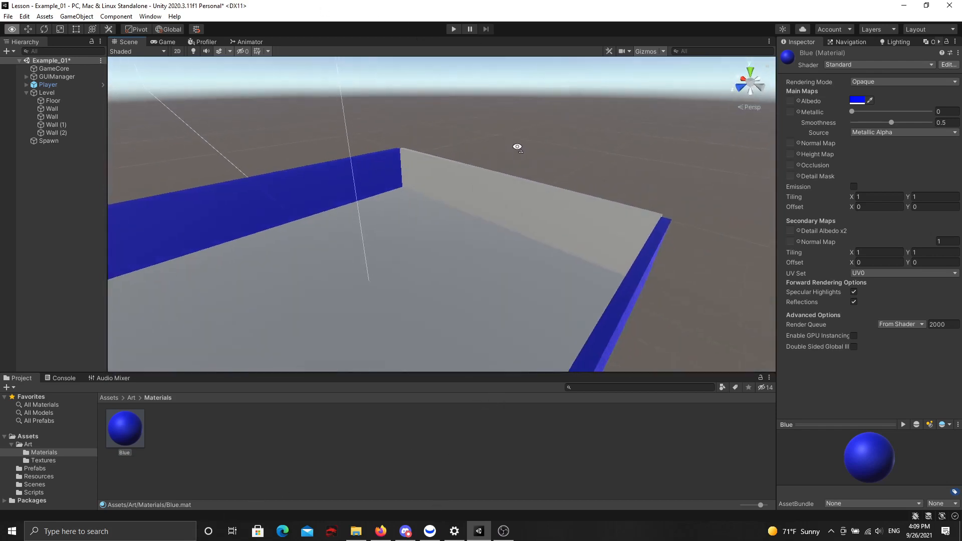
pyautogui.moveTo(123, 424); pyautogui.dragTo(493, 190)
pyautogui.moveTo(497, 191); pyautogui.dragTo(372, 209, button='right')
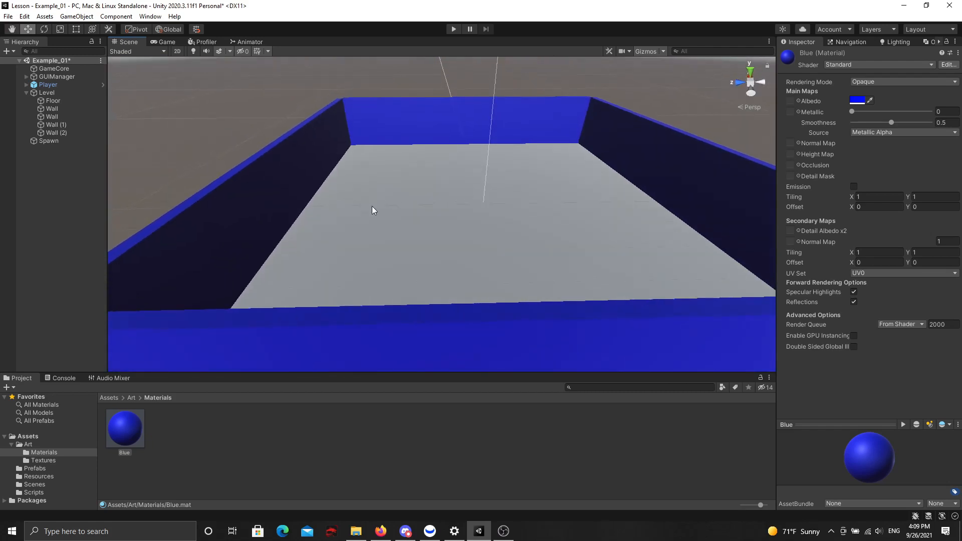
# Duplicate the Blue material and rename the copy Gray
pyautogui.click(192, 433)
pyautogui.click(124, 428)
pyautogui.hotkey('ctrl', 'd')
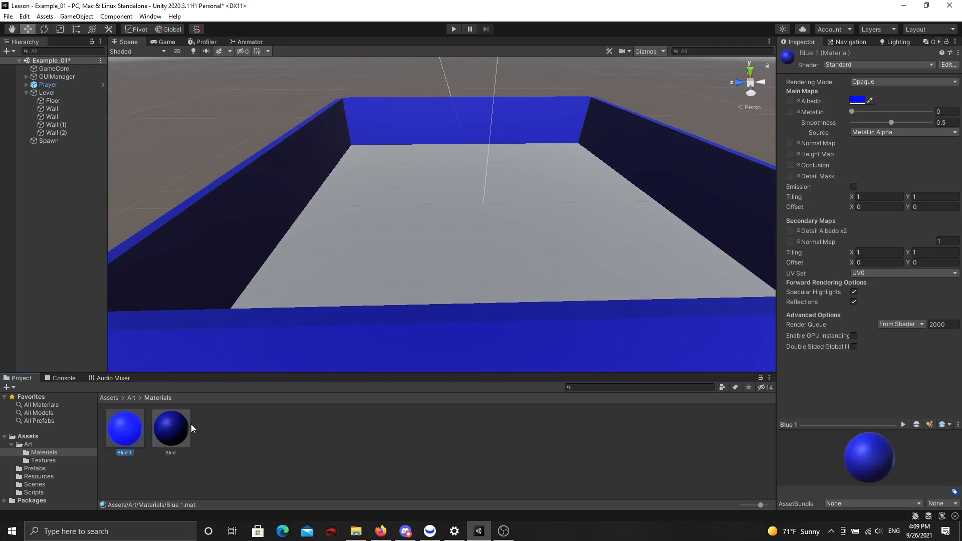
pyautogui.click(126, 455)
pyautogui.press('Return')
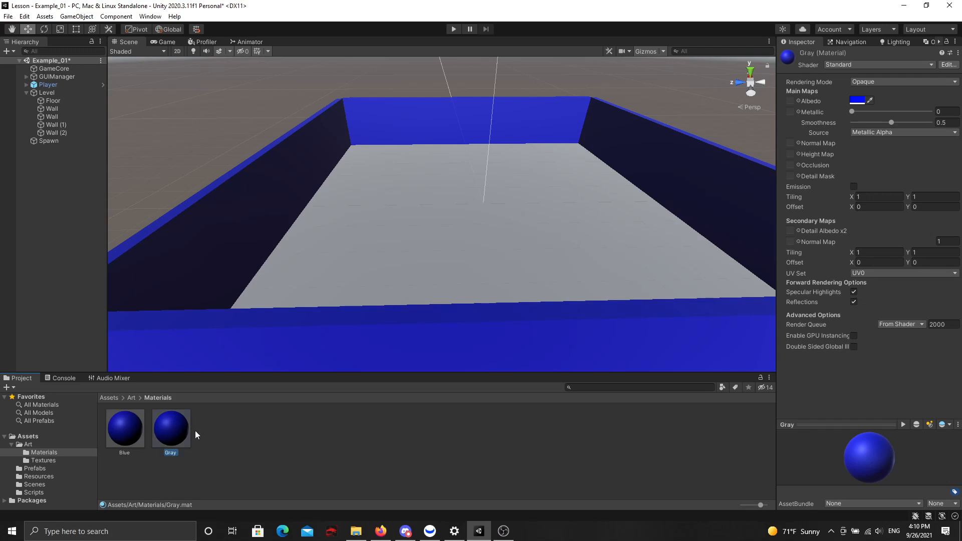
# Set the Gray material's albedo color to a medium gray, hex 6C6C6C
pyautogui.click(857, 101)
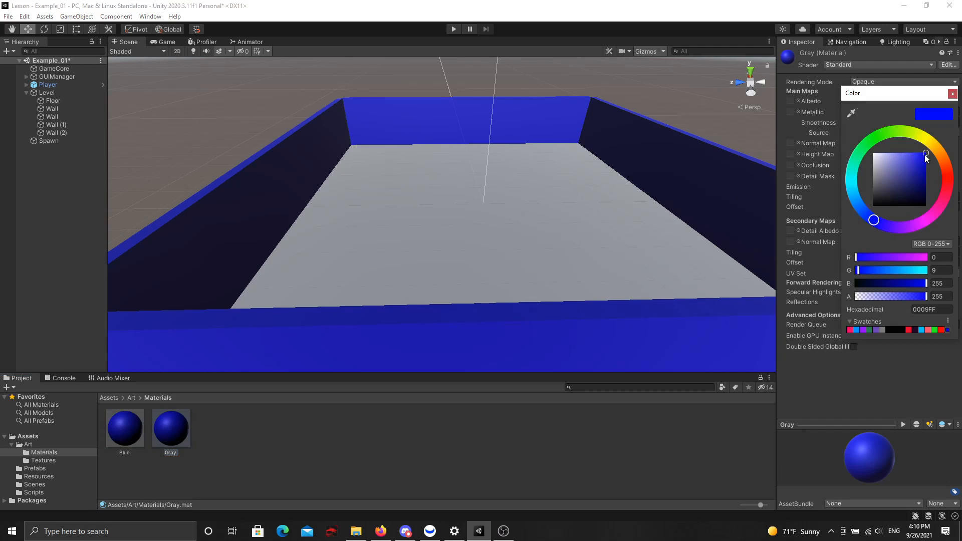
pyautogui.moveTo(927, 158); pyautogui.dragTo(786, 184)
pyautogui.click(952, 94)
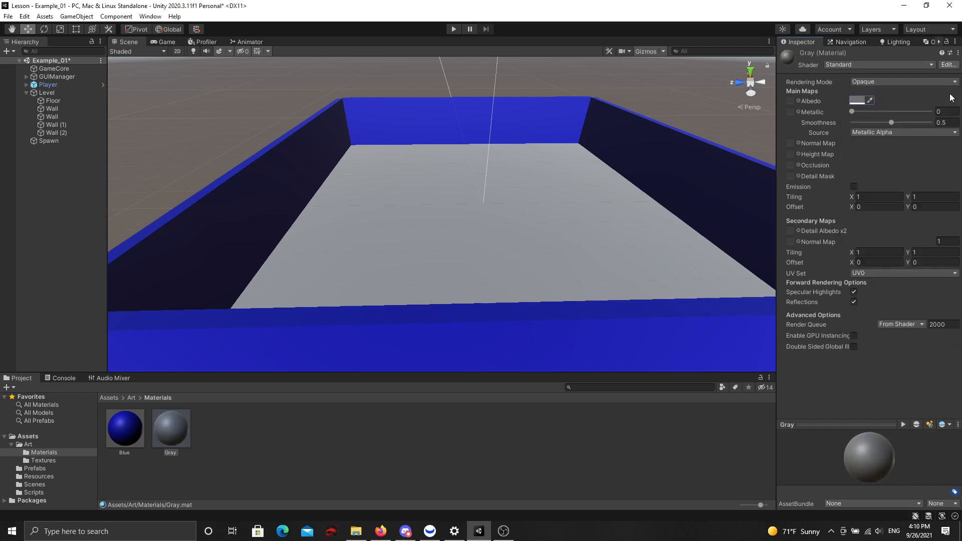
# Apply the Gray material to the arena's Floor
pyautogui.moveTo(172, 440); pyautogui.dragTo(497, 191)
pyautogui.press('w')
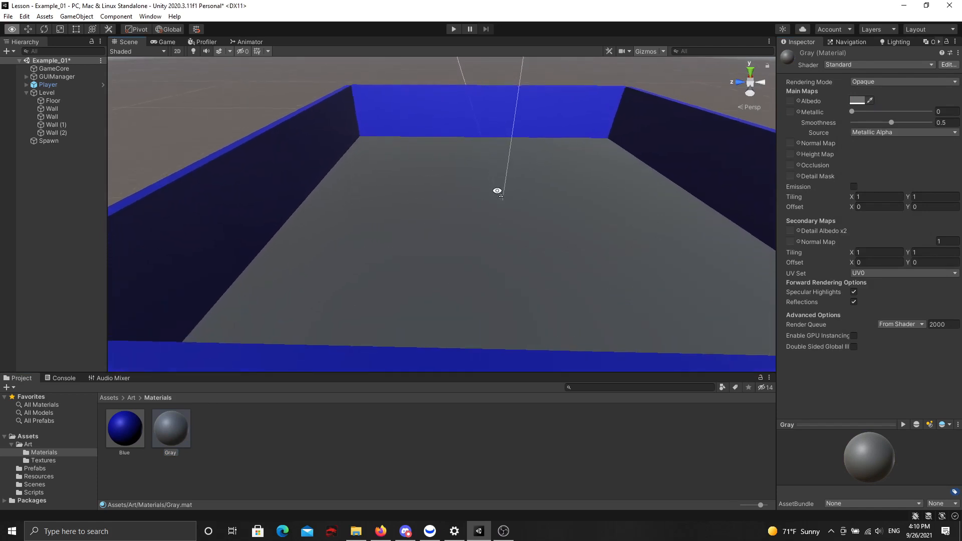
pyautogui.press('q')
pyautogui.press('s')
pyautogui.press('e')
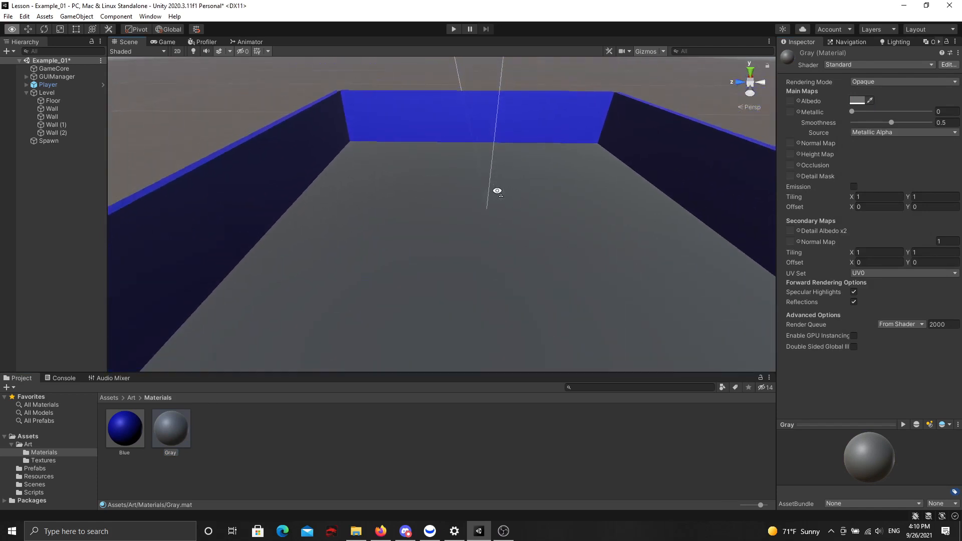
# Duplicate the Gray material and rename the copy Green
pyautogui.click(173, 437)
pyautogui.hotkey('ctrl', 'd')
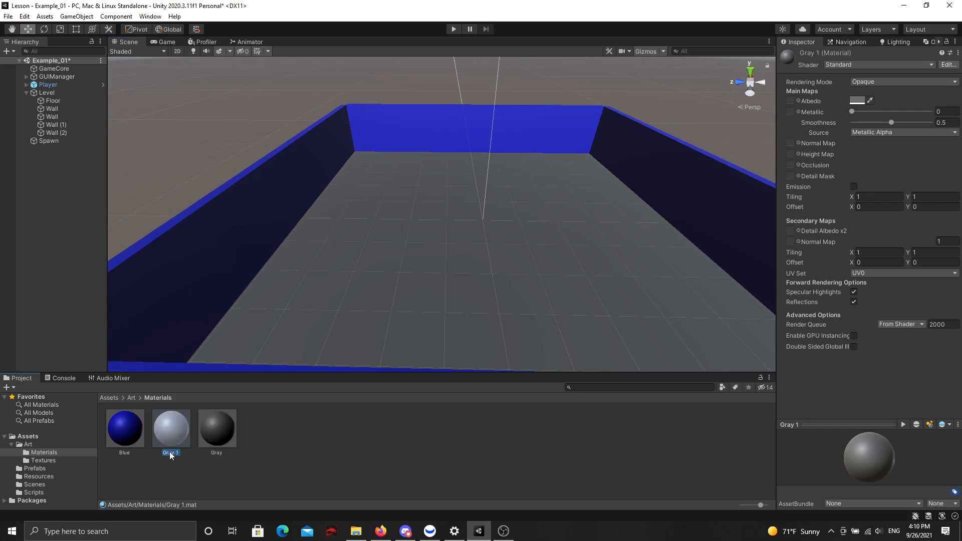
pyautogui.write('en')
pyautogui.press('Return')
# Set the Green material's albedo color to bright green, hex 05FF00
pyautogui.click(857, 101)
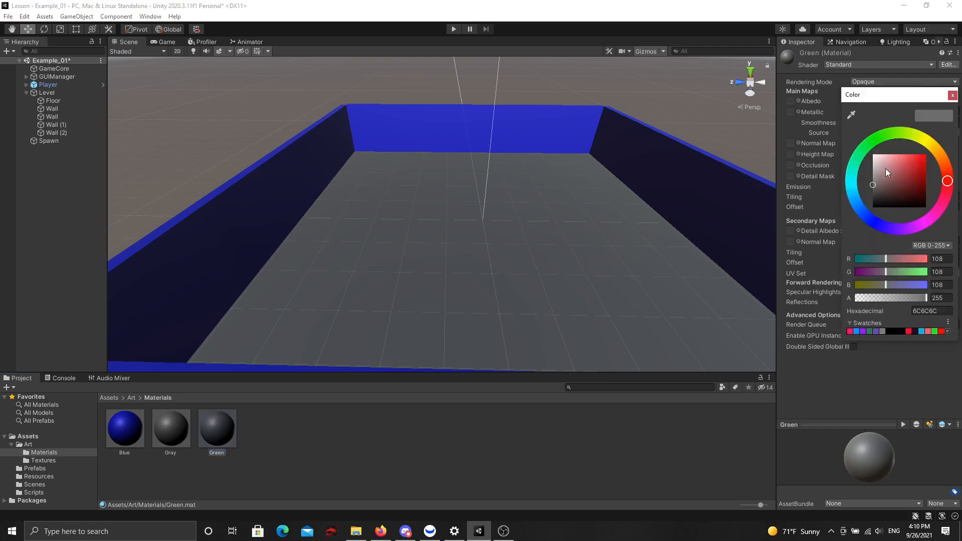
pyautogui.click(877, 140)
pyautogui.moveTo(885, 171); pyautogui.dragTo(953, 145)
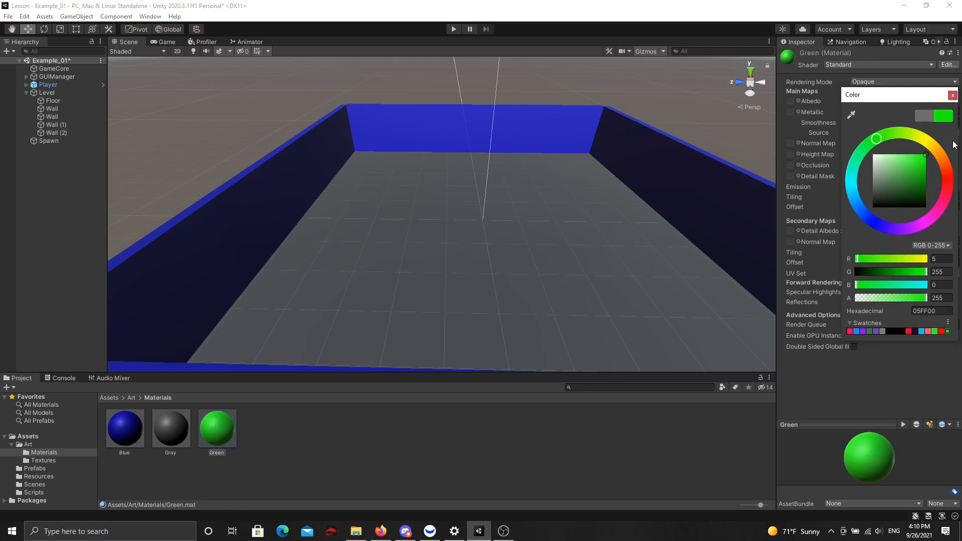
pyautogui.click(953, 96)
# Add a 3D cube to the scene and make it a child of the Level object
pyautogui.moveTo(443, 179); pyautogui.dragTo(316, 198, button='right')
pyautogui.press('d')
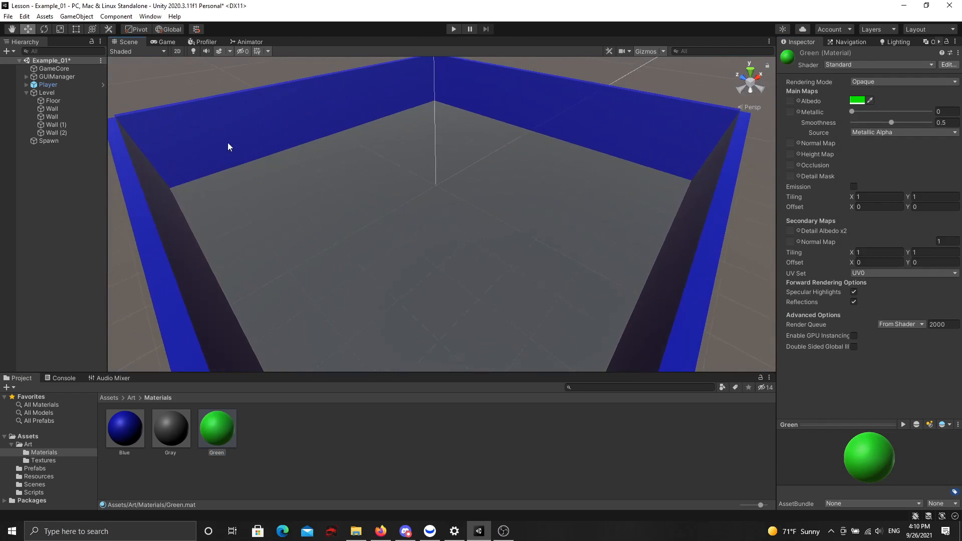
pyautogui.click(75, 17)
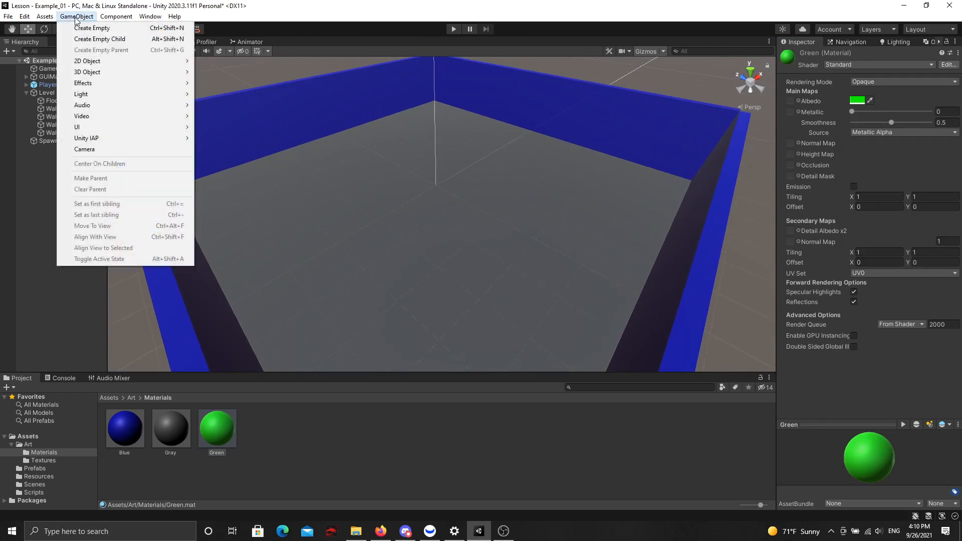
pyautogui.moveTo(98, 74)
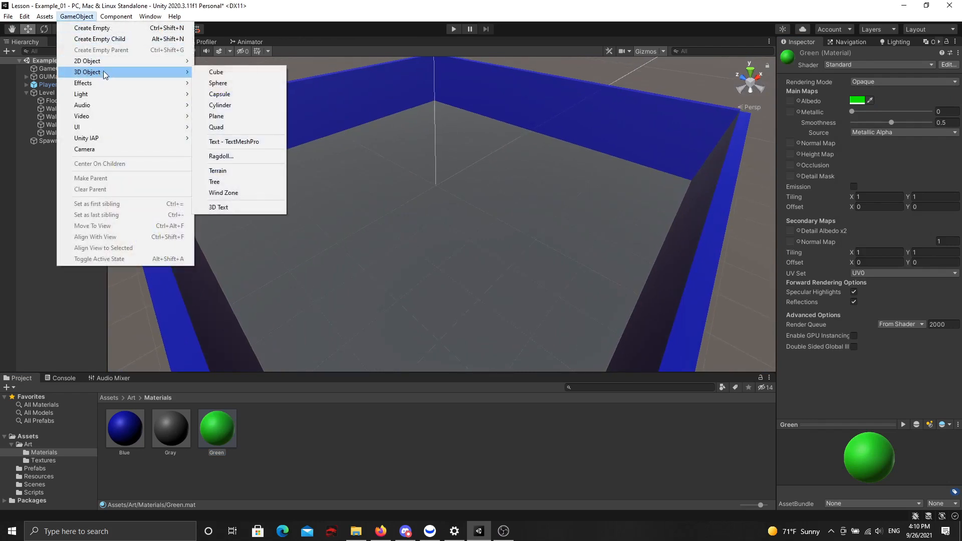
pyautogui.click(217, 72)
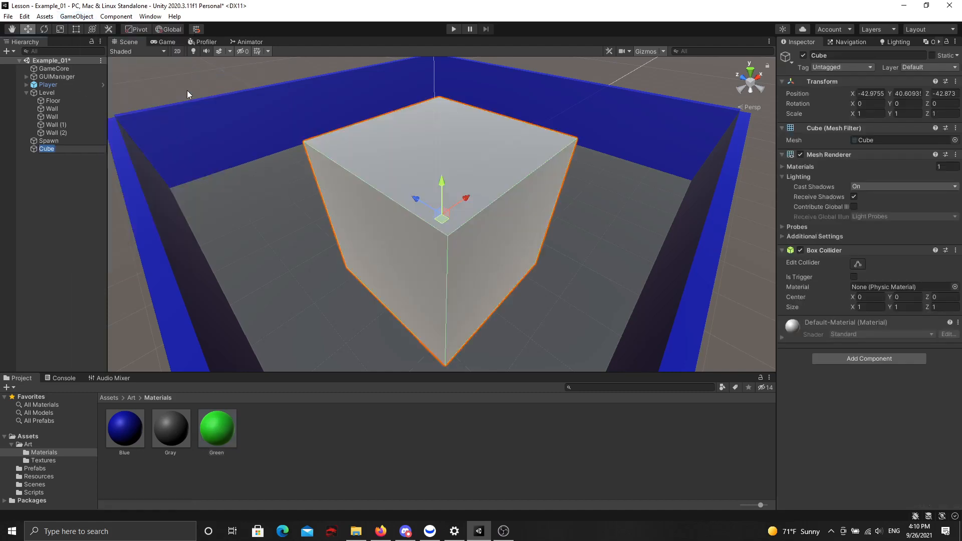
pyautogui.click(48, 158)
pyautogui.click(53, 161)
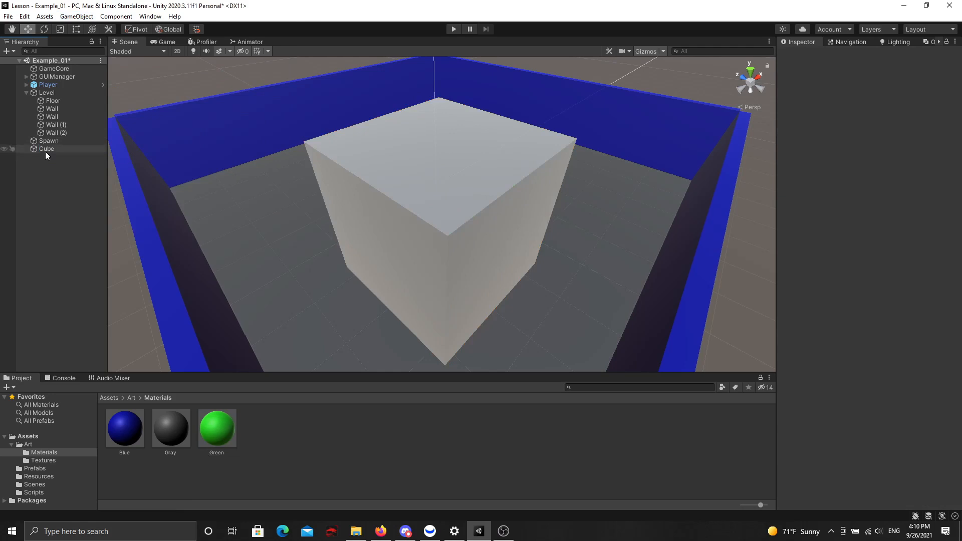
pyautogui.moveTo(45, 149); pyautogui.dragTo(53, 95)
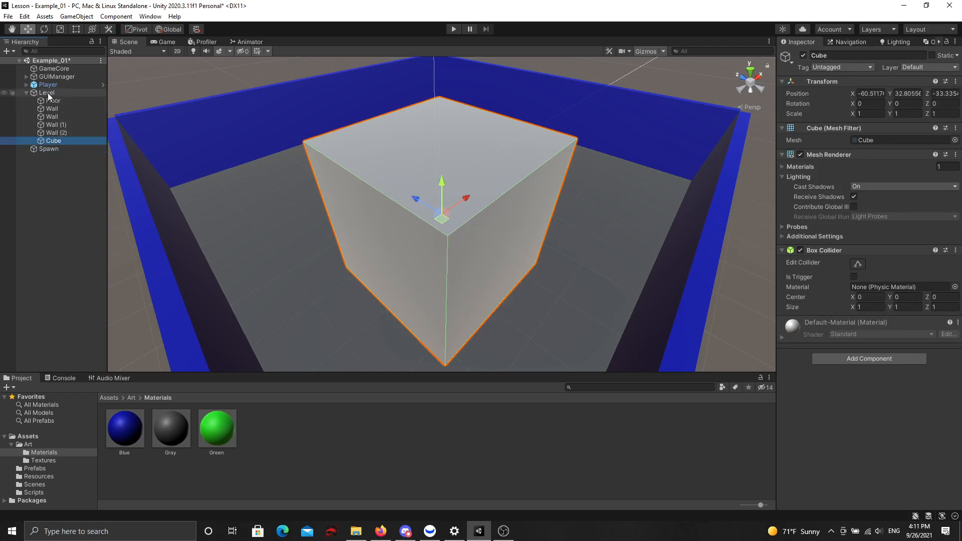
# Set the new Cube's scale to X 10, Y 2, Z 10
pyautogui.press('d')
pyautogui.moveTo(514, 136); pyautogui.dragTo(276, 129, button='right')
pyautogui.press('s')
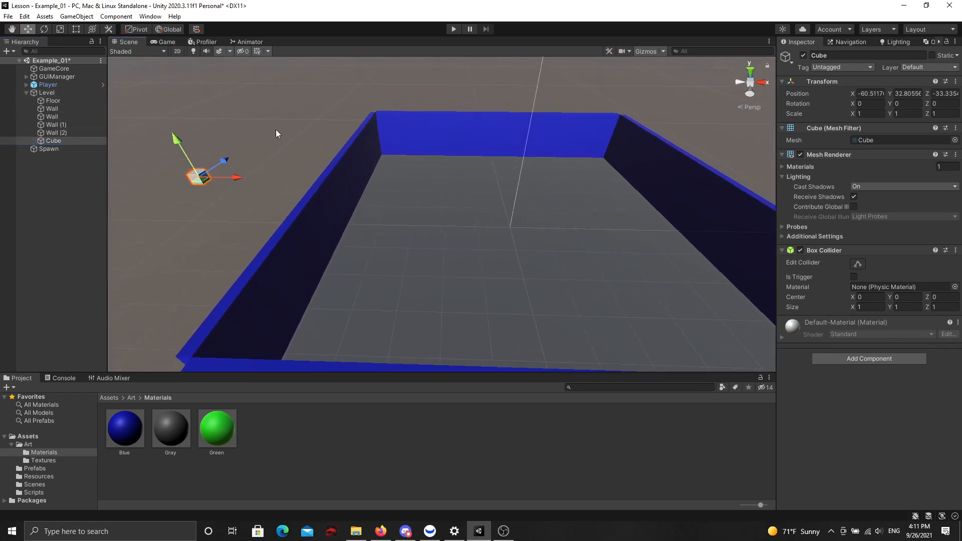
pyautogui.click(47, 93)
pyautogui.moveTo(581, 230); pyautogui.dragTo(554, 222)
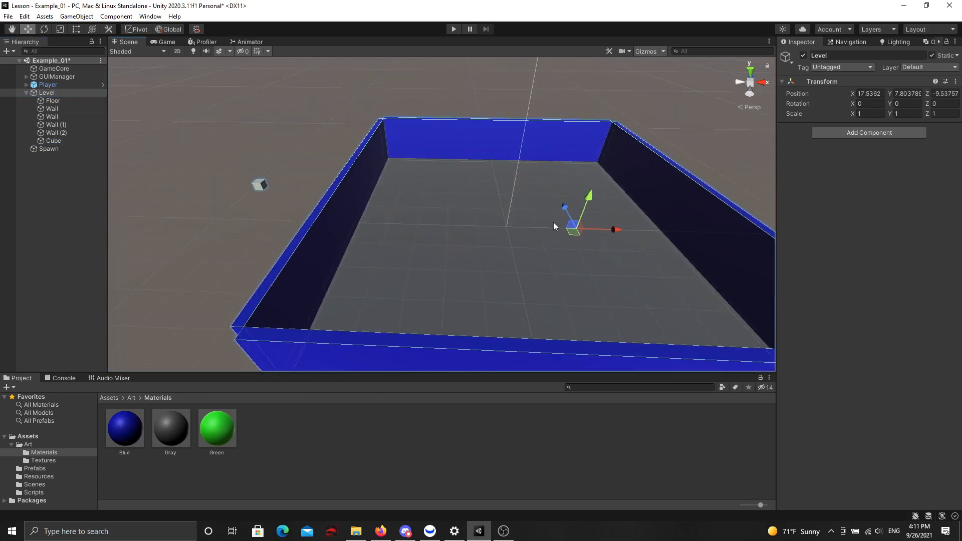
pyautogui.click(52, 142)
pyautogui.keyDown('alt'); pyautogui.moveTo(452, 172); pyautogui.dragTo(356, 165); pyautogui.keyUp('alt')
pyautogui.click(874, 113)
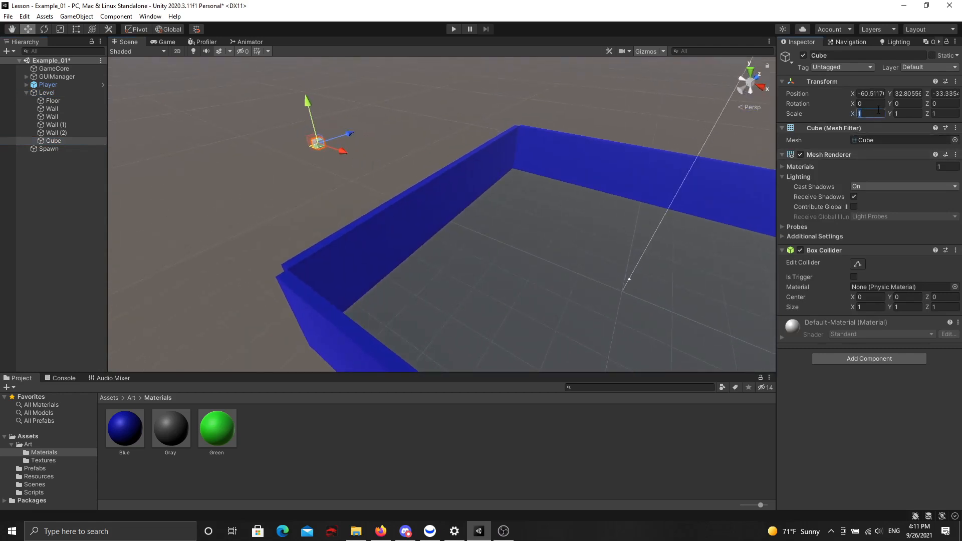
pyautogui.write('10')
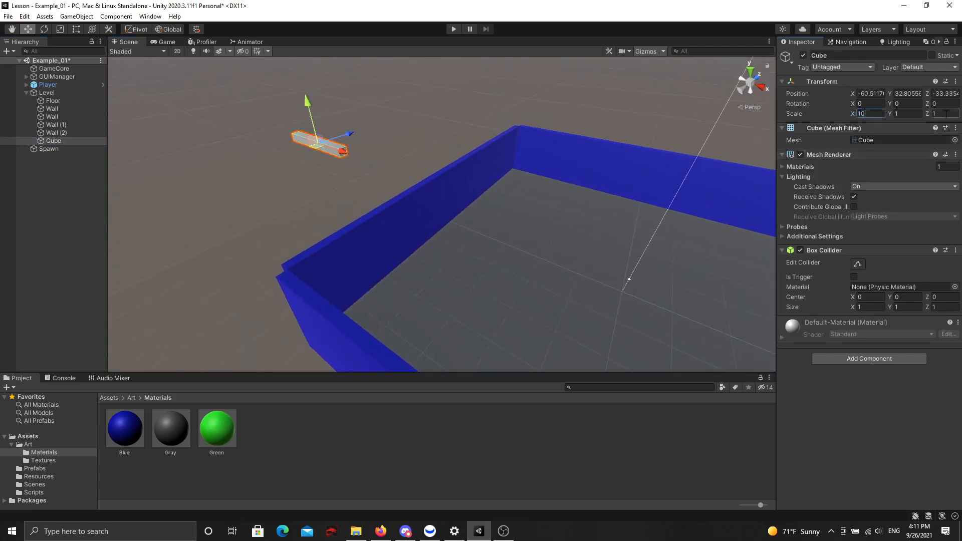
pyautogui.click(942, 114)
pyautogui.write('10')
pyautogui.click(898, 113)
pyautogui.write('2')
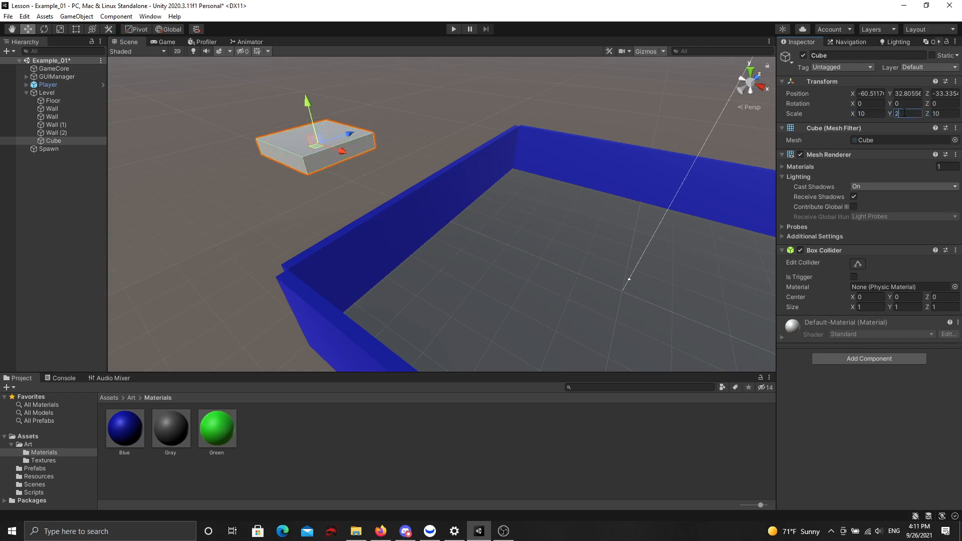
# Vertex-snap the cube onto the floor in the arena's corner and apply the Green material to it
pyautogui.keyDown('alt'); pyautogui.moveTo(700, 162); pyautogui.dragTo(203, 124); pyautogui.keyUp('alt')
pyautogui.press('v')
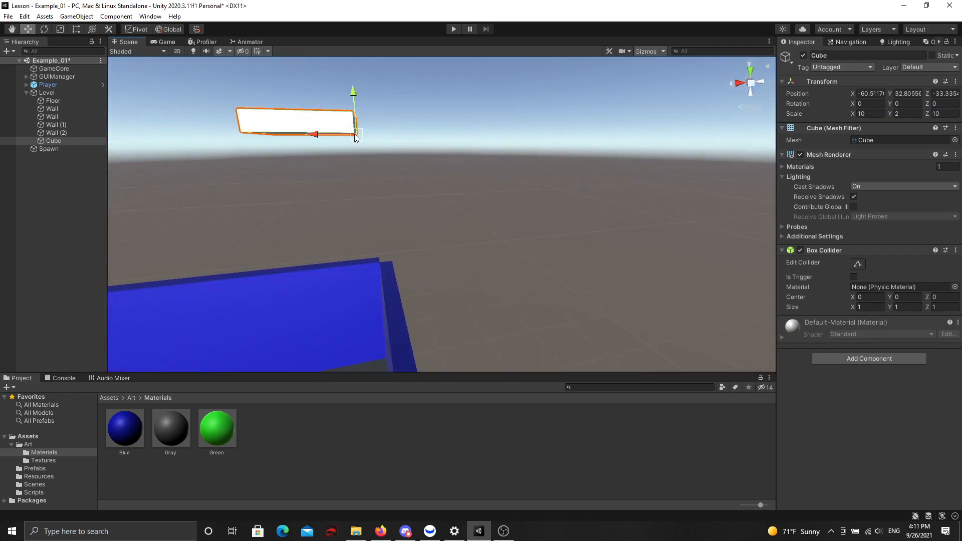
pyautogui.moveTo(354, 134); pyautogui.dragTo(378, 357)
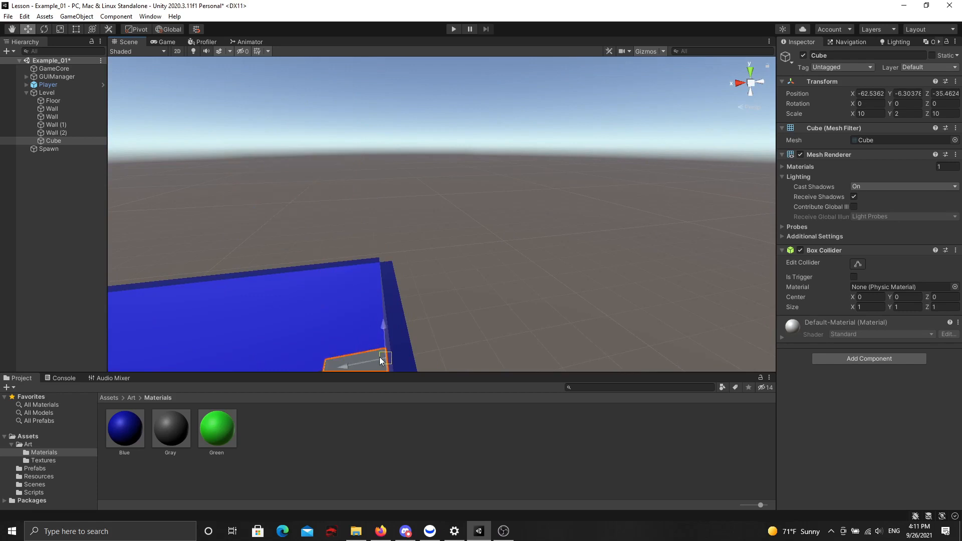
pyautogui.press('f')
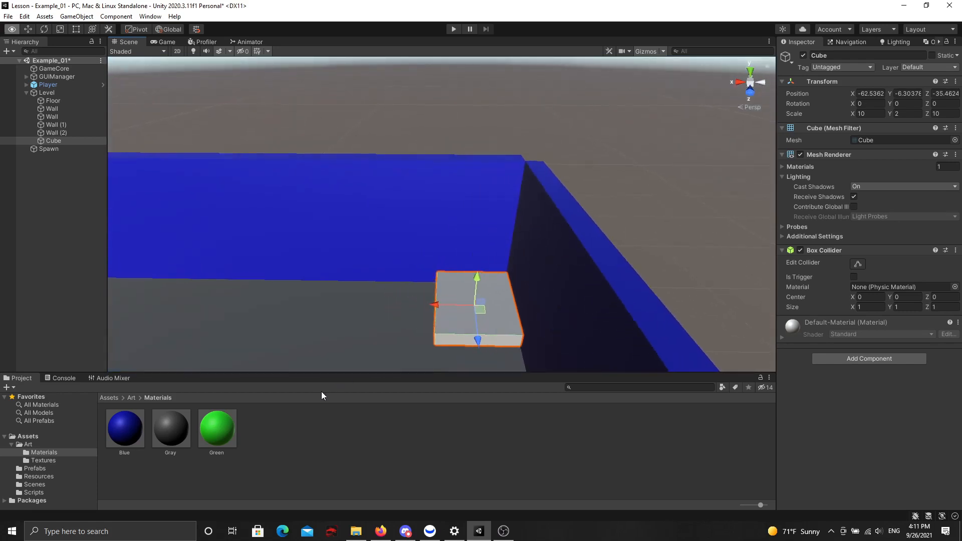
pyautogui.keyDown('alt'); pyautogui.moveTo(324, 369); pyautogui.dragTo(399, 343); pyautogui.keyUp('alt')
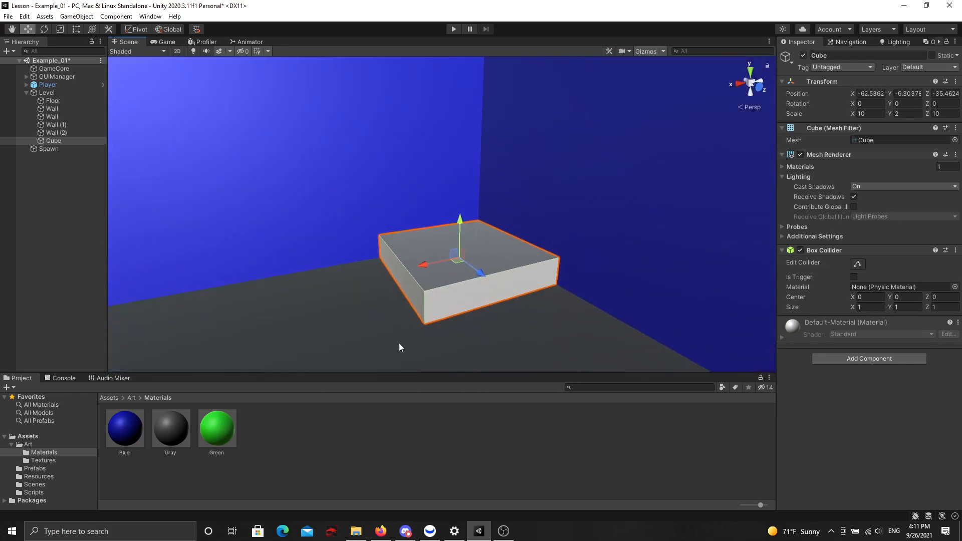
pyautogui.moveTo(211, 431); pyautogui.dragTo(452, 272)
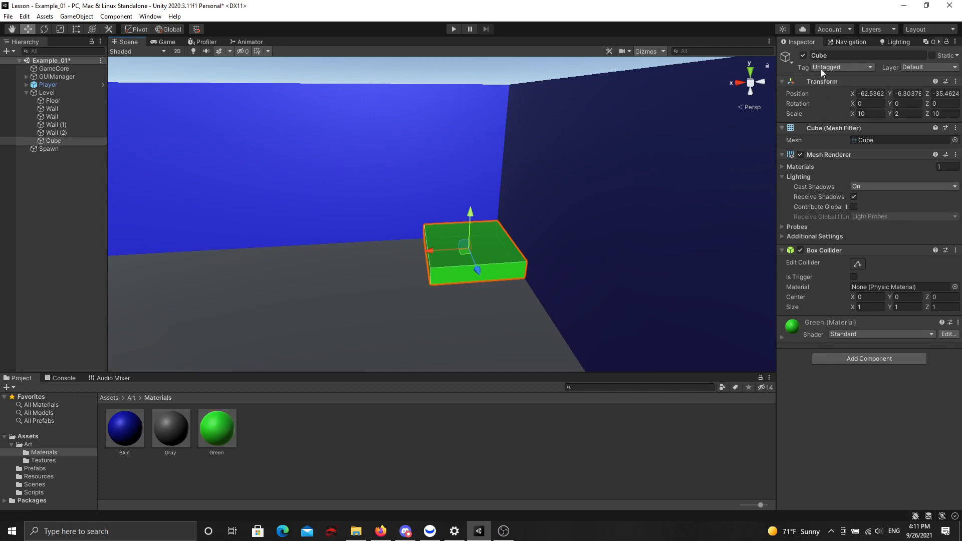
# Set the green cube's tag to Level and its layer to Ground
pyautogui.click(862, 67)
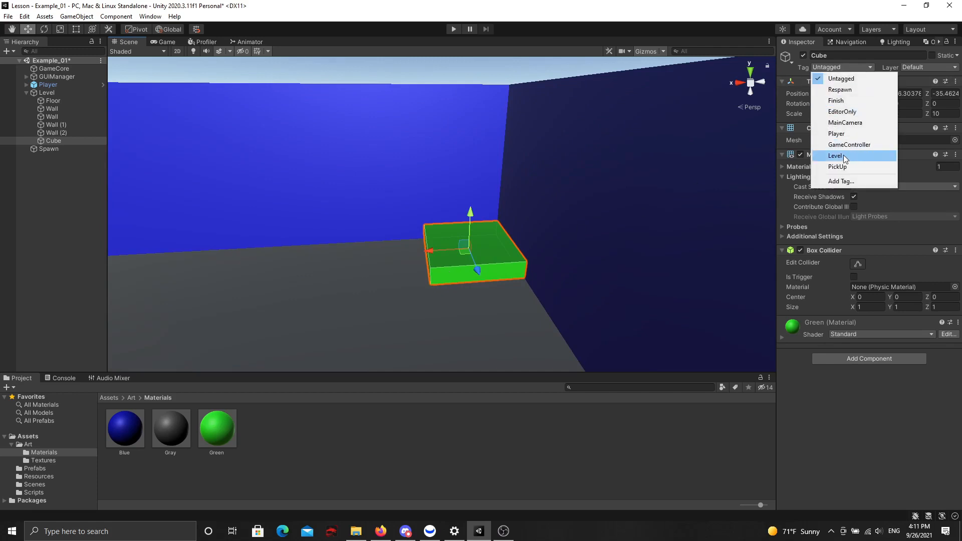
pyautogui.click(843, 154)
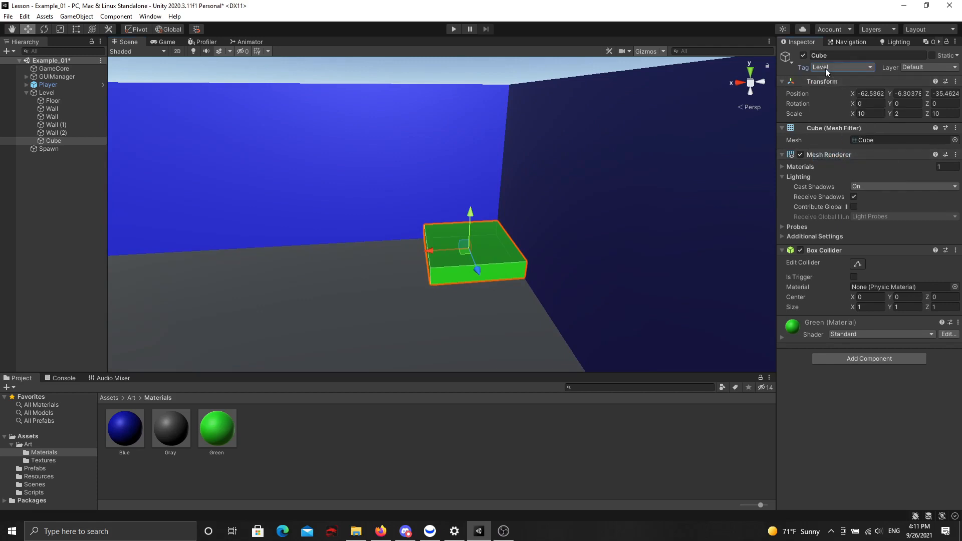
pyautogui.moveTo(410, 262); pyautogui.dragTo(431, 266, button='right')
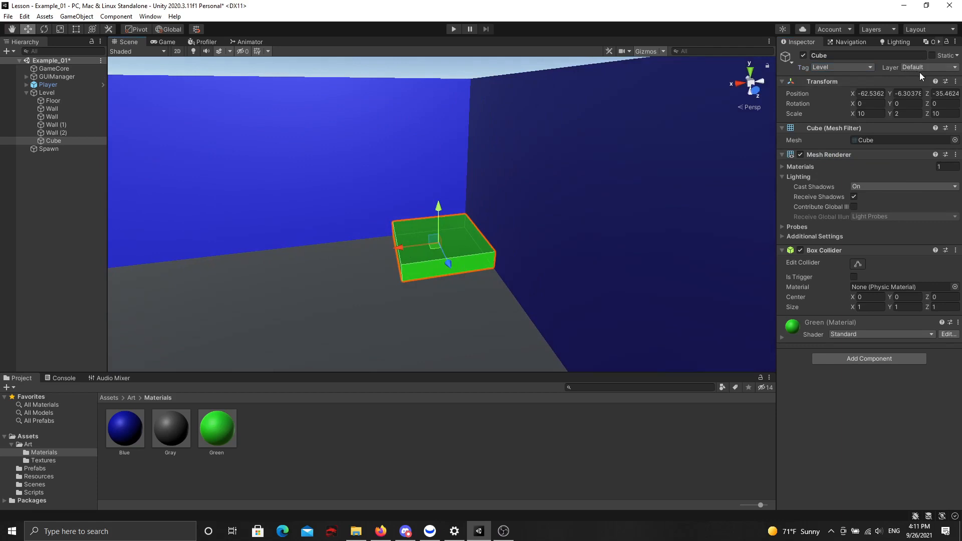
pyautogui.click(946, 67)
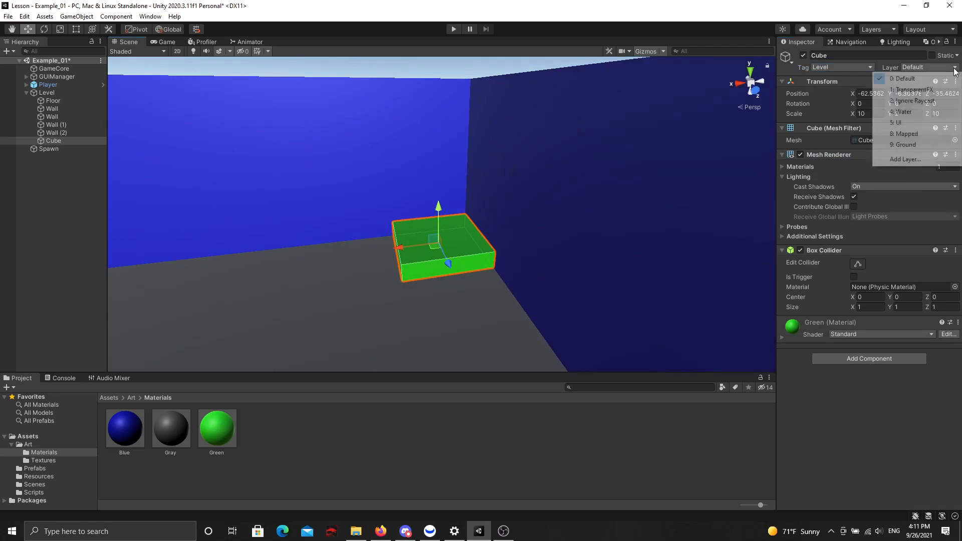
pyautogui.click(906, 145)
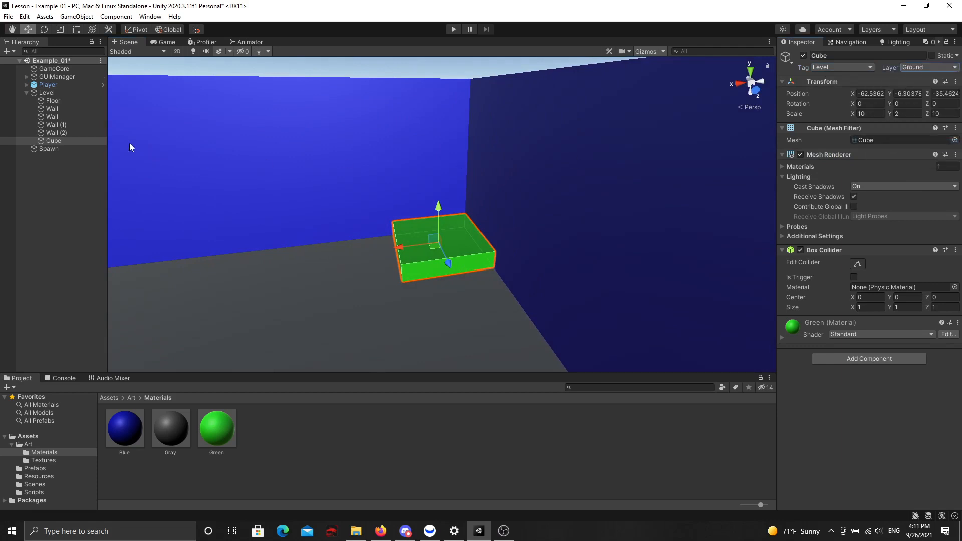
# Mark the green cube as static and check the static setting of its parent Level object
pyautogui.keyDown('alt'); pyautogui.moveTo(365, 221); pyautogui.dragTo(435, 228); pyautogui.keyUp('alt')
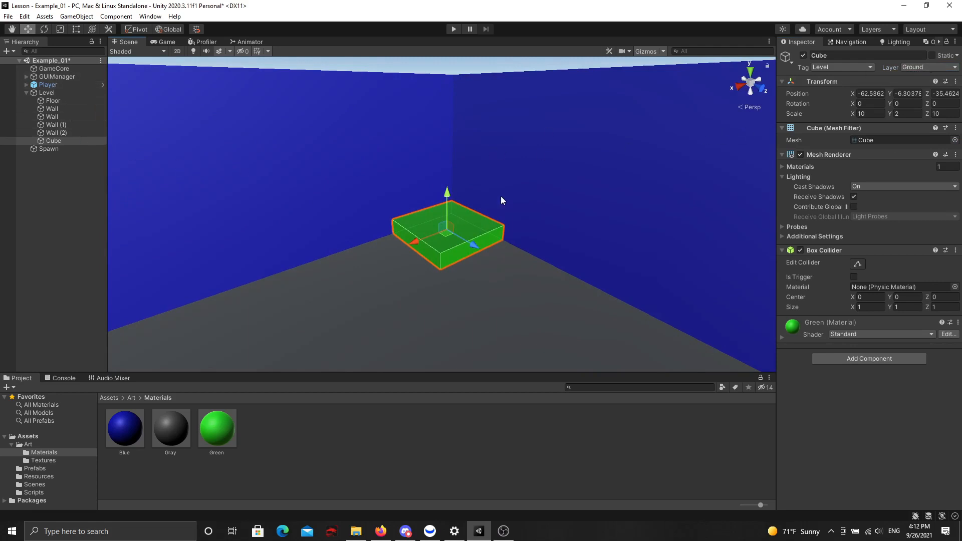
pyautogui.keyDown('alt'); pyautogui.moveTo(395, 212); pyautogui.dragTo(344, 279); pyautogui.keyUp('alt')
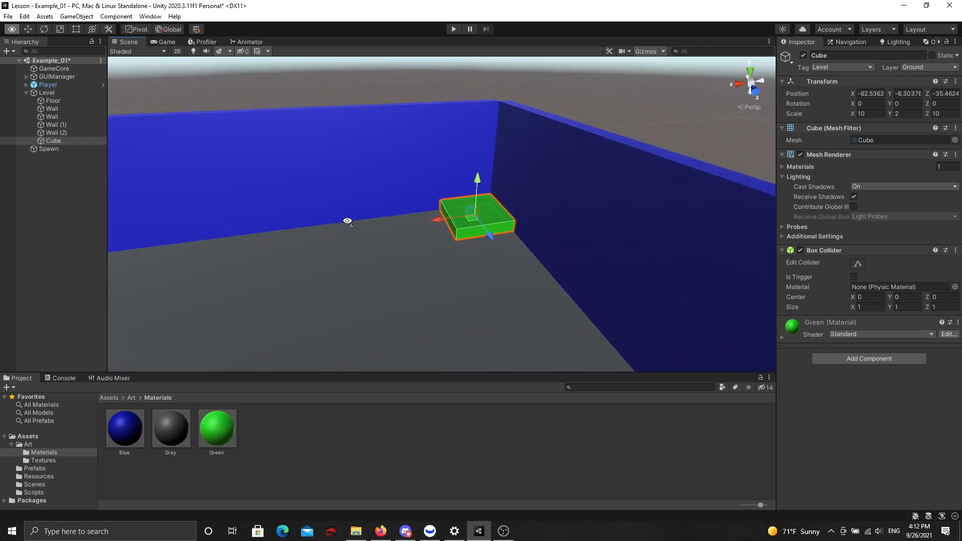
pyautogui.keyDown('alt'); pyautogui.moveTo(347, 221); pyautogui.dragTo(353, 224); pyautogui.keyUp('alt')
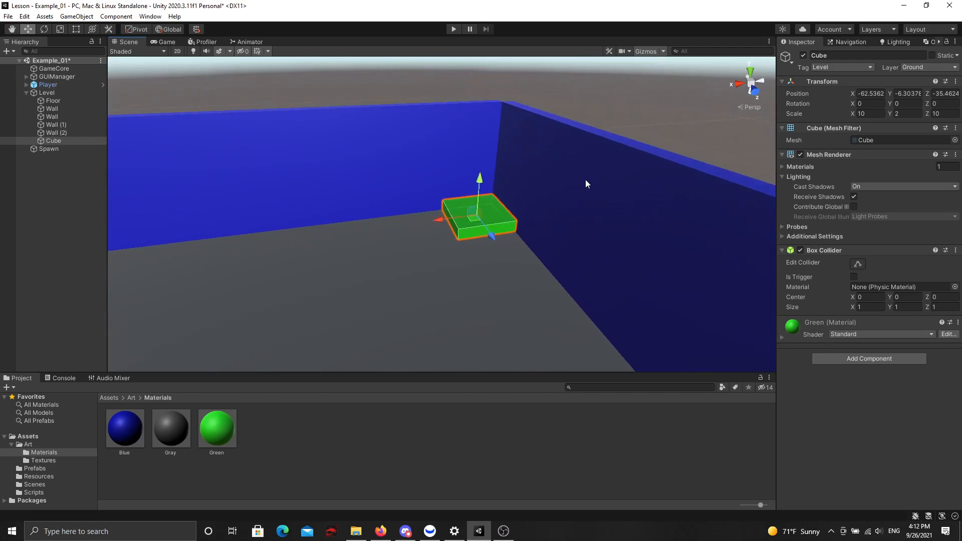
pyautogui.keyDown('alt'); pyautogui.moveTo(586, 182); pyautogui.dragTo(536, 168); pyautogui.keyUp('alt')
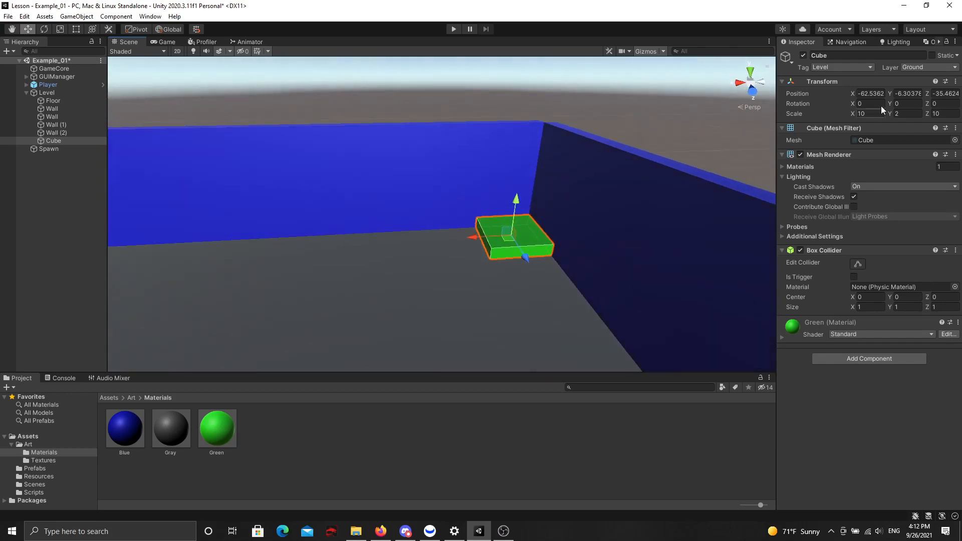
pyautogui.click(932, 56)
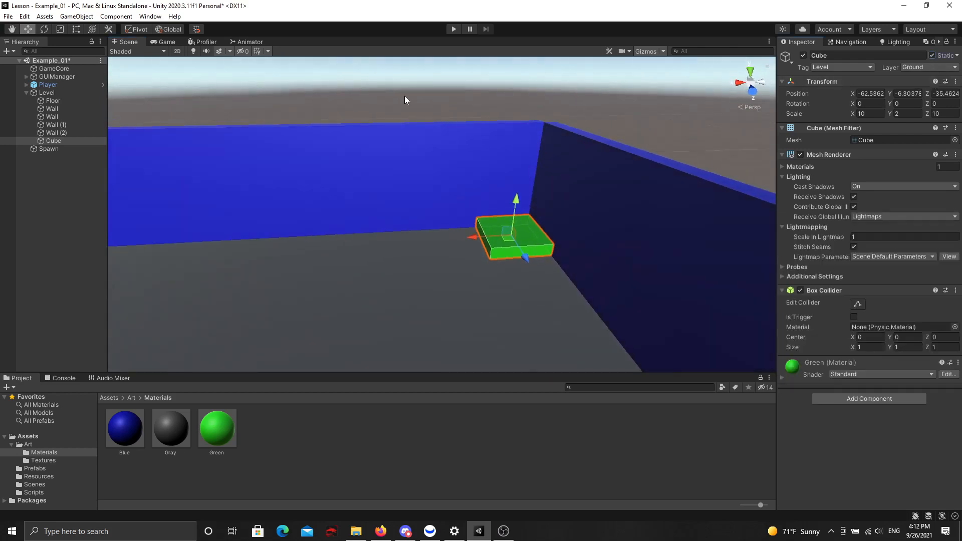
pyautogui.click(68, 92)
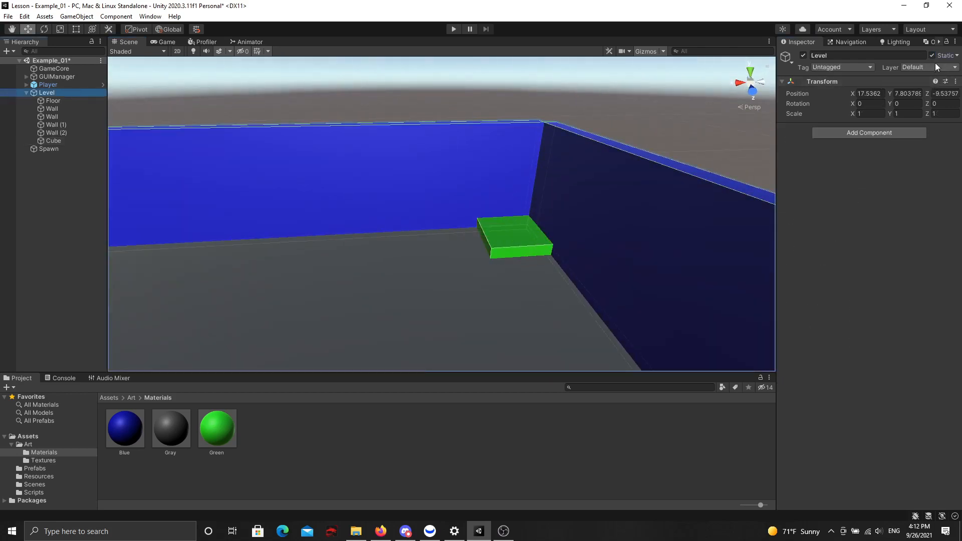
pyautogui.moveTo(614, 162); pyautogui.dragTo(371, 167, button='right')
# Duplicate the green cube and vertex-snap the copy beside it along the wall, one cube height higher, as a second stair
pyautogui.click(57, 144)
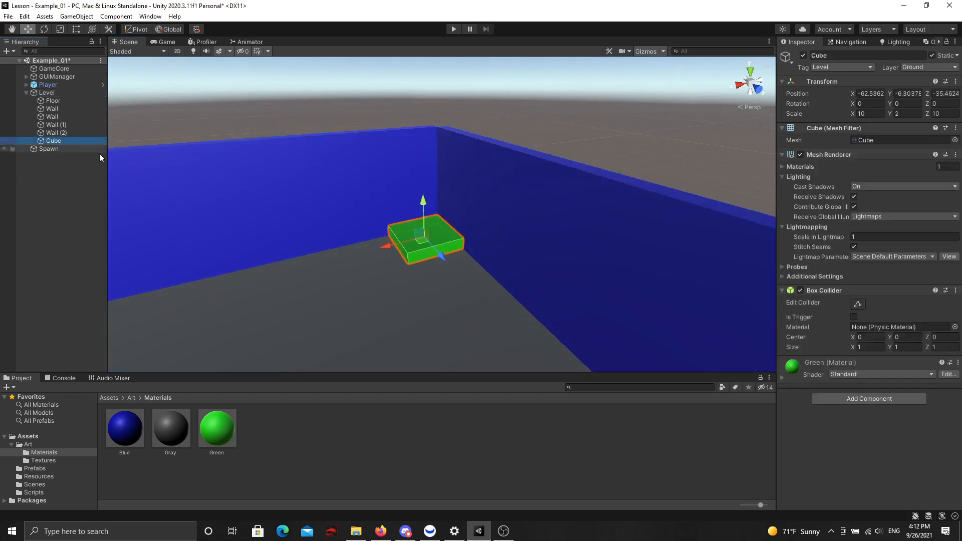
pyautogui.moveTo(435, 176); pyautogui.dragTo(383, 195, button='right')
pyautogui.press('w')
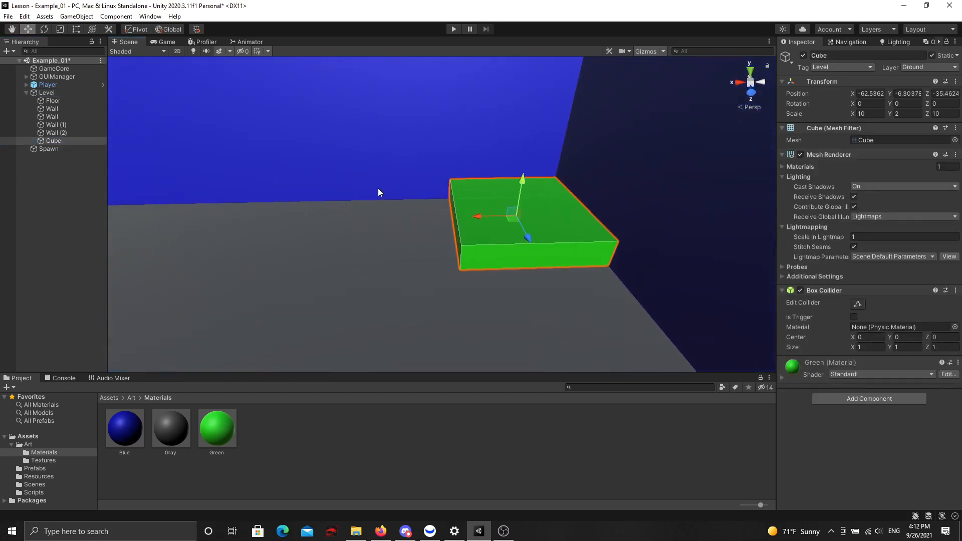
pyautogui.hotkey('ctrl', 'd')
pyautogui.moveTo(477, 221); pyautogui.dragTo(341, 219)
pyautogui.press('v')
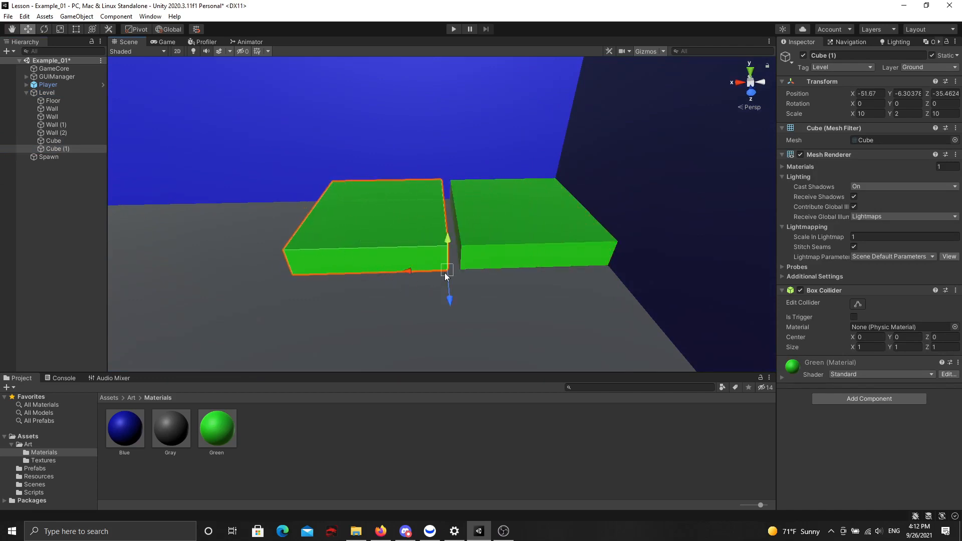
pyautogui.moveTo(444, 273); pyautogui.dragTo(465, 247)
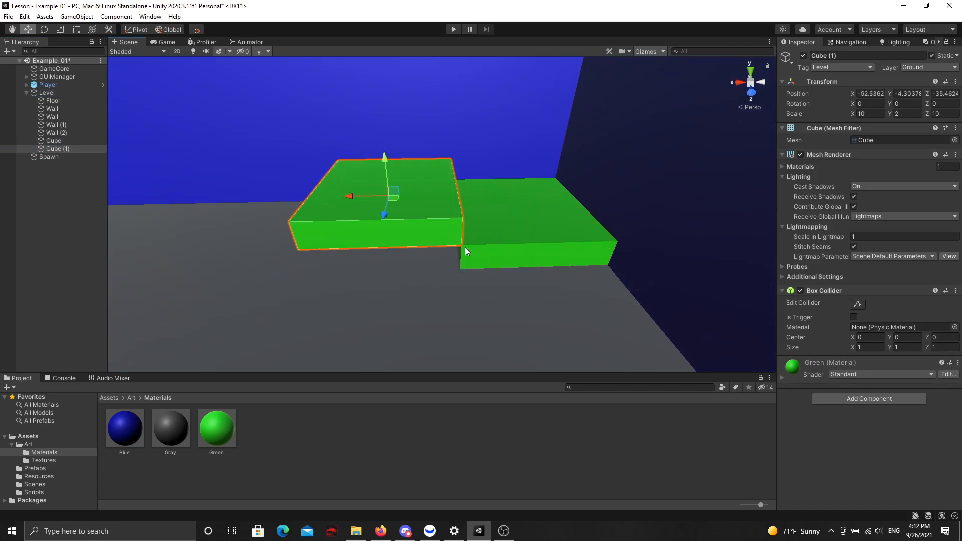
# Duplicate the raised cube twice, vertex-snapping each copy one cube further and higher to form a four-step staircase along the wall
pyautogui.hotkey('ctrl', 'd')
pyautogui.moveTo(430, 237); pyautogui.dragTo(426, 209)
pyautogui.hotkey('ctrl', 'd')
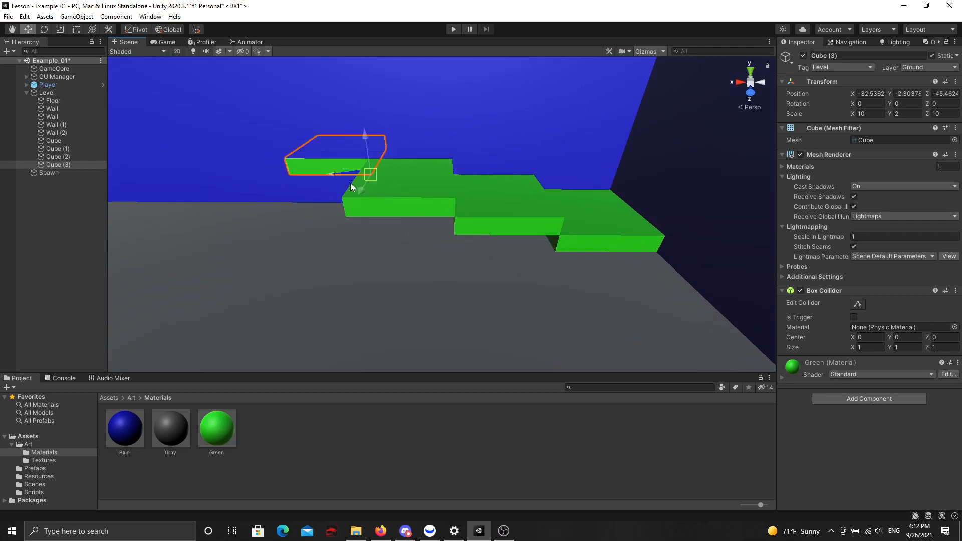
pyautogui.press('s')
pyautogui.moveTo(485, 180); pyautogui.dragTo(481, 130, button='right')
pyautogui.click(443, 100)
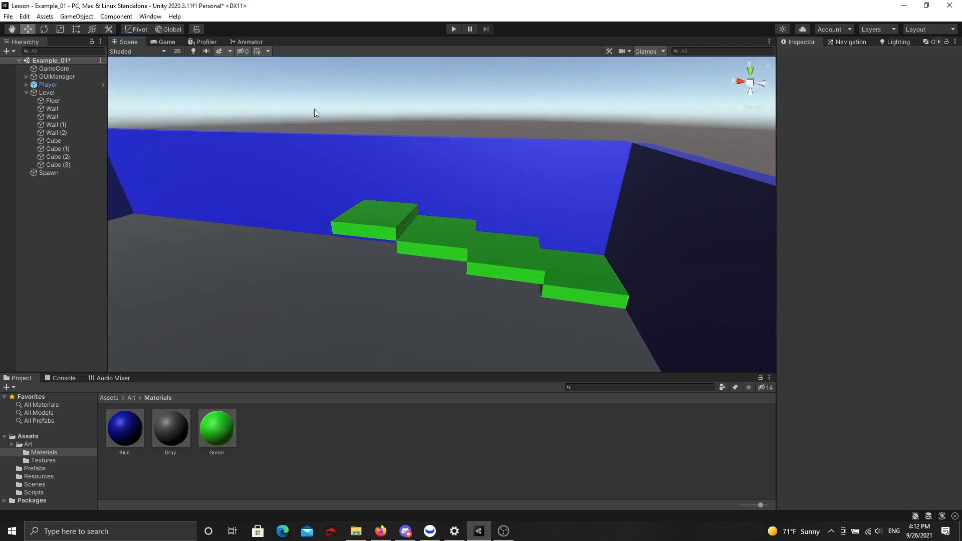
# Play-test the level by walking the player up the green stairs to the highest platform, and end play mode
pyautogui.click(454, 32)
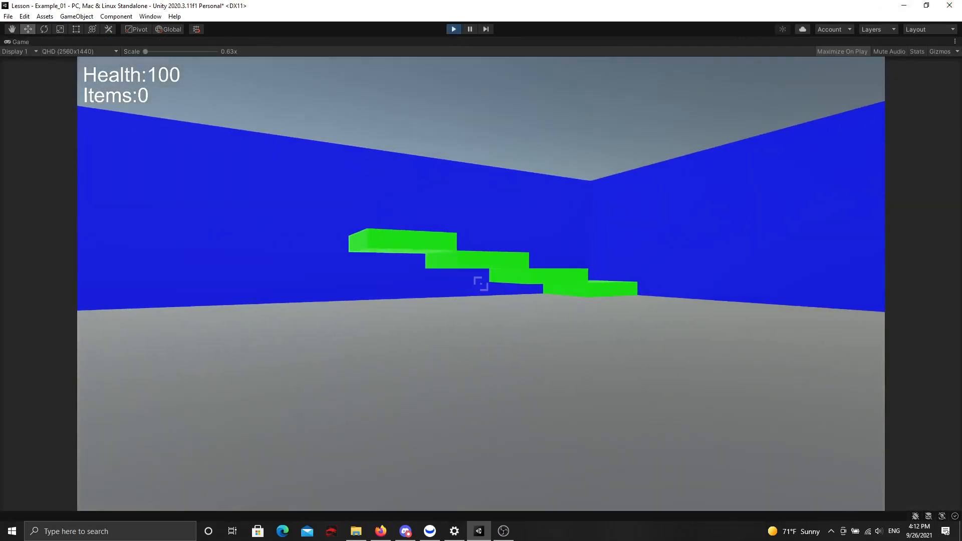
pyautogui.press('w')
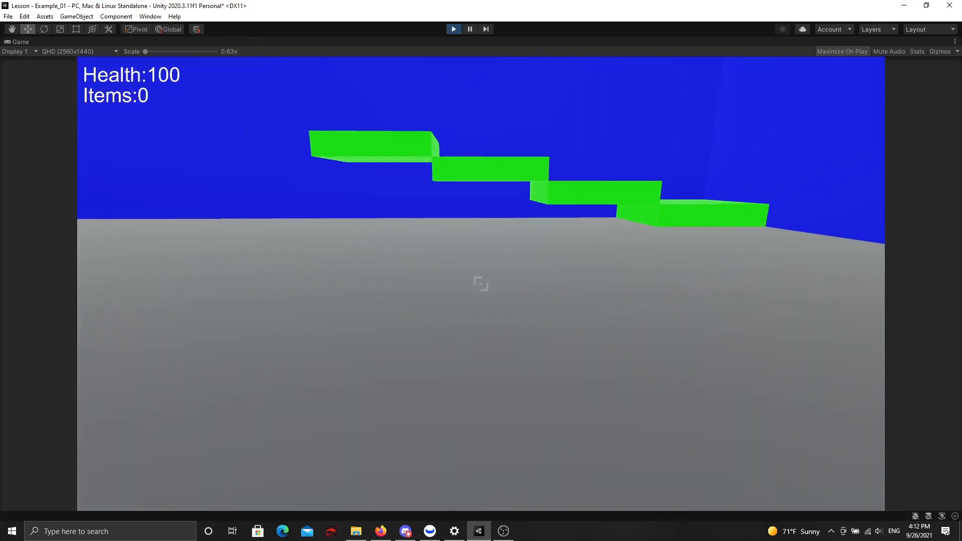
pyautogui.press('d')
pyautogui.press('w')
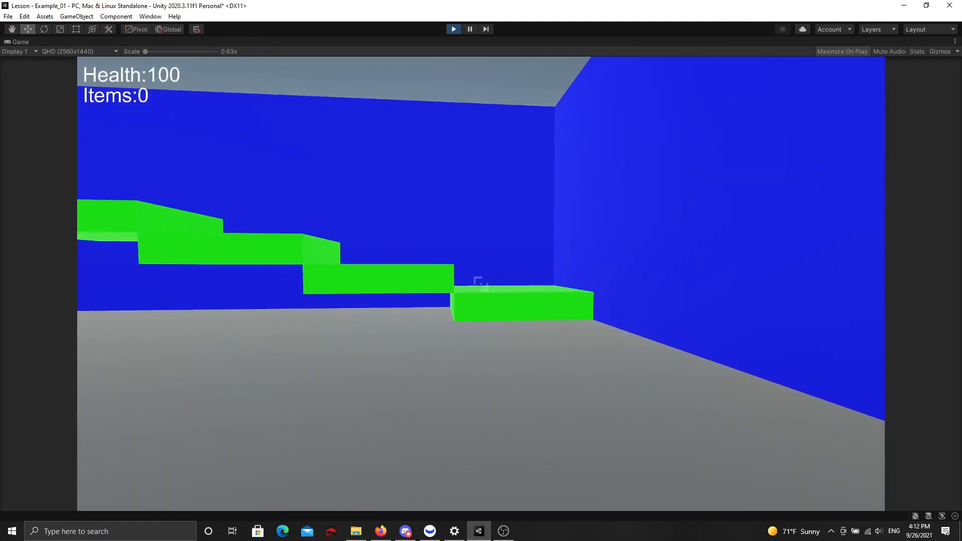
pyautogui.press('w')
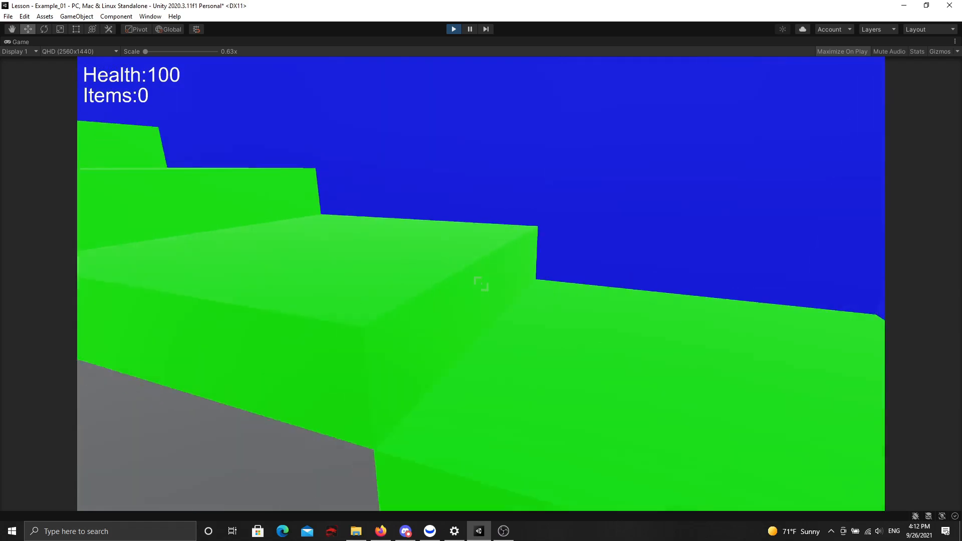
pyautogui.press('w')
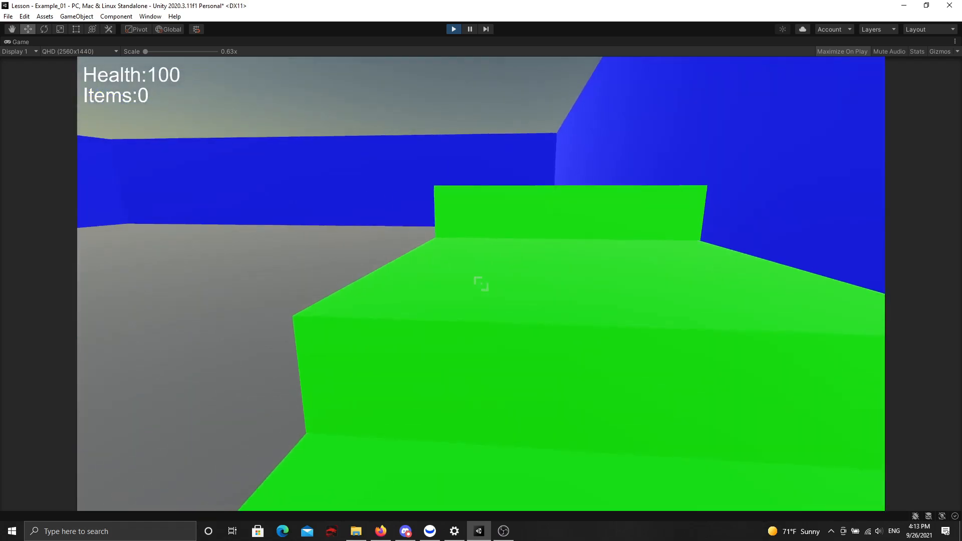
pyautogui.press('w')
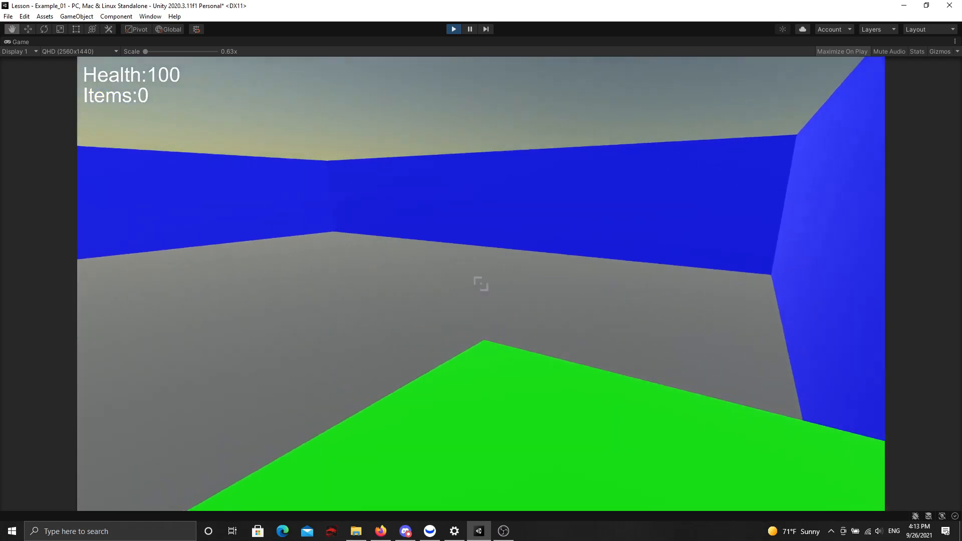
pyautogui.press('w')
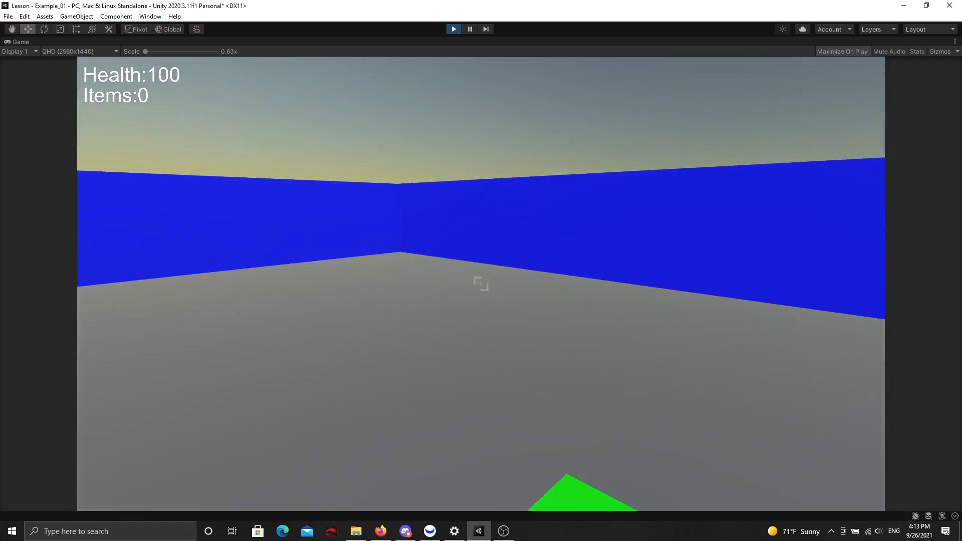
pyautogui.press('Escape')
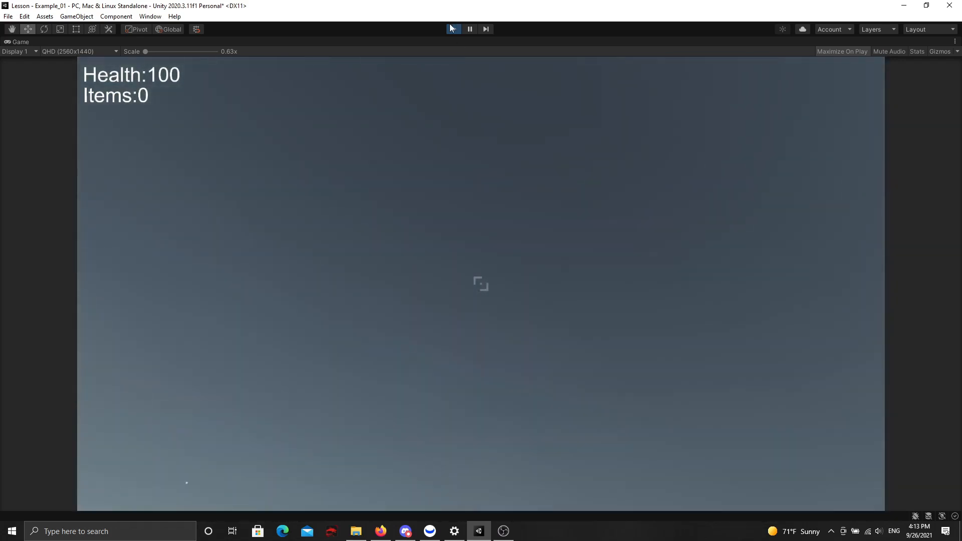
pyautogui.click(450, 29)
pyautogui.moveTo(475, 96); pyautogui.dragTo(512, 239, button='right')
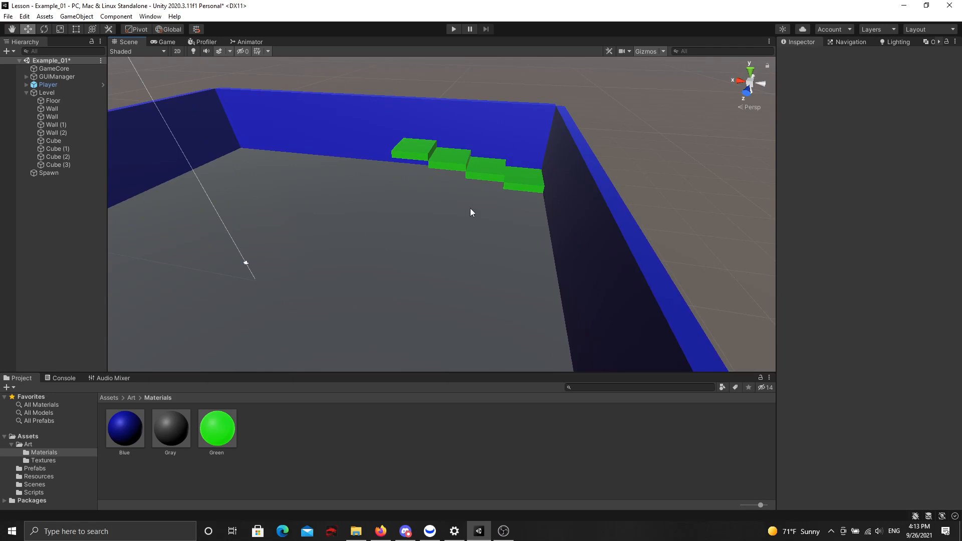
pyautogui.click(76, 16)
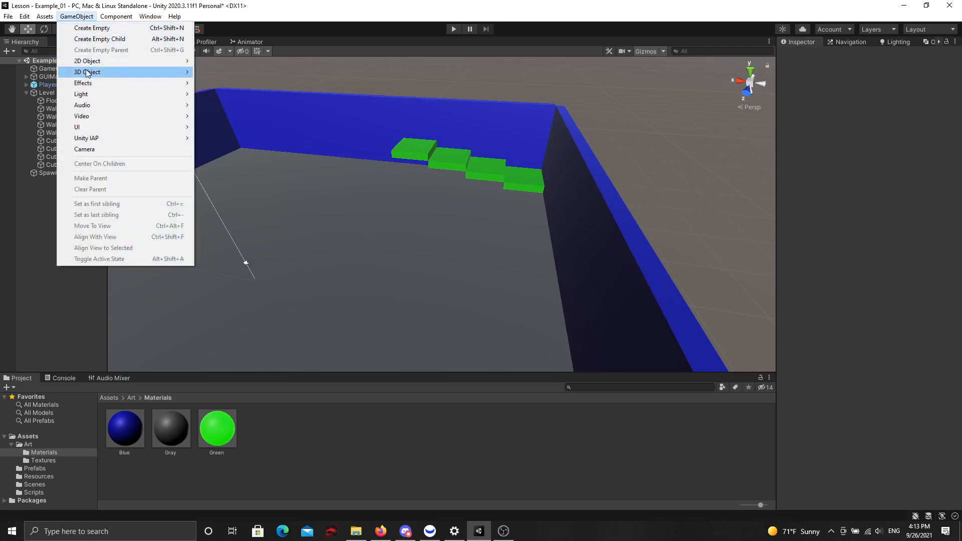
pyautogui.moveTo(86, 73)
pyautogui.click(414, 65)
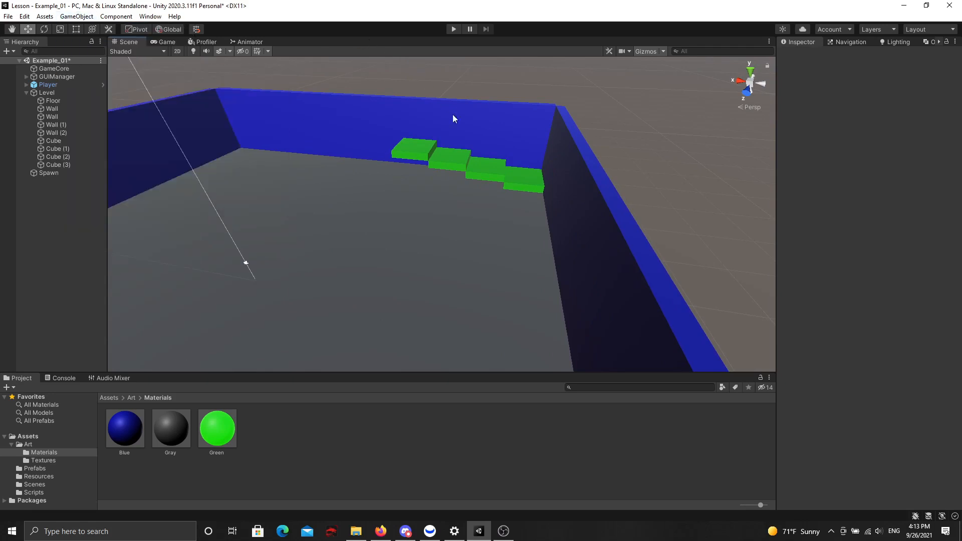
pyautogui.moveTo(453, 115); pyautogui.dragTo(513, 167, button='right')
pyautogui.click(482, 158)
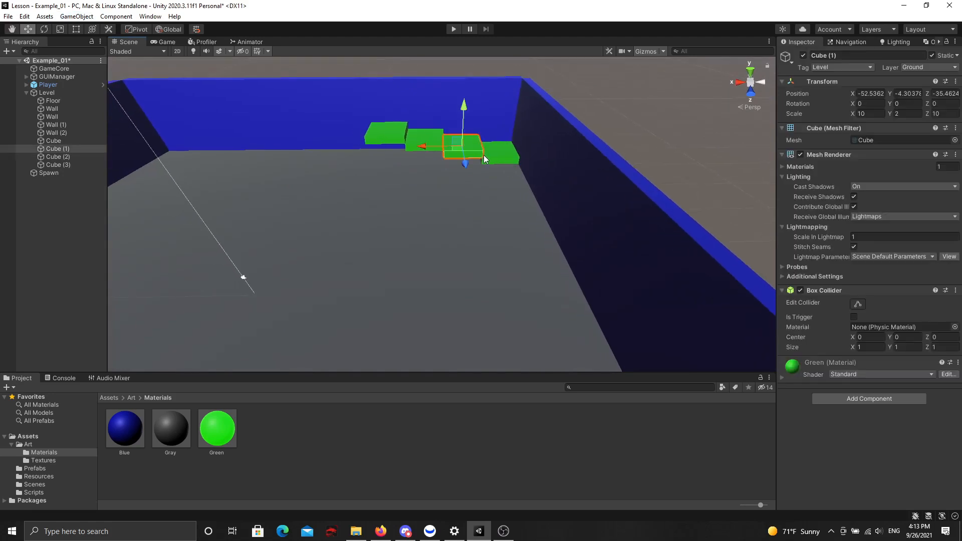
pyautogui.moveTo(244, 149); pyautogui.dragTo(221, 122, button='right')
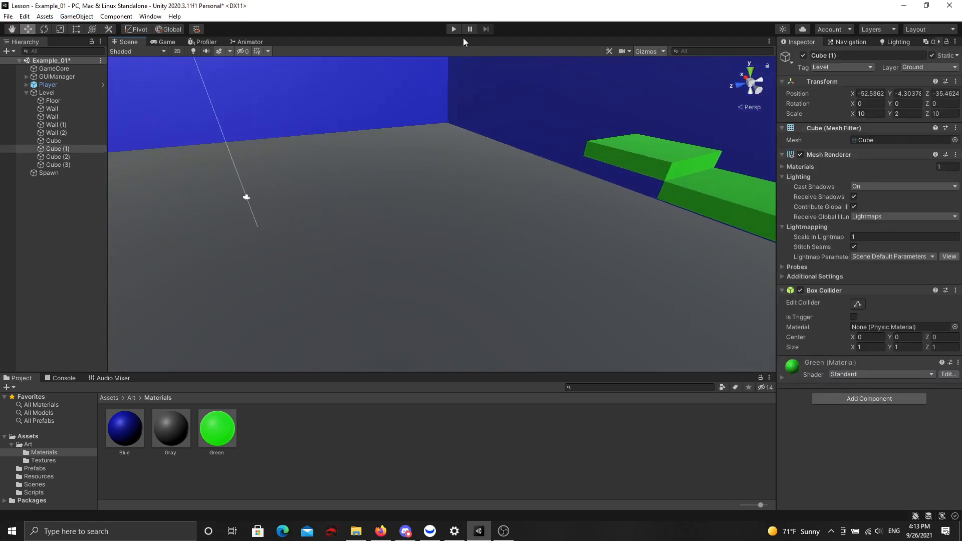
pyautogui.moveTo(455, 57); pyautogui.dragTo(374, 94, button='right')
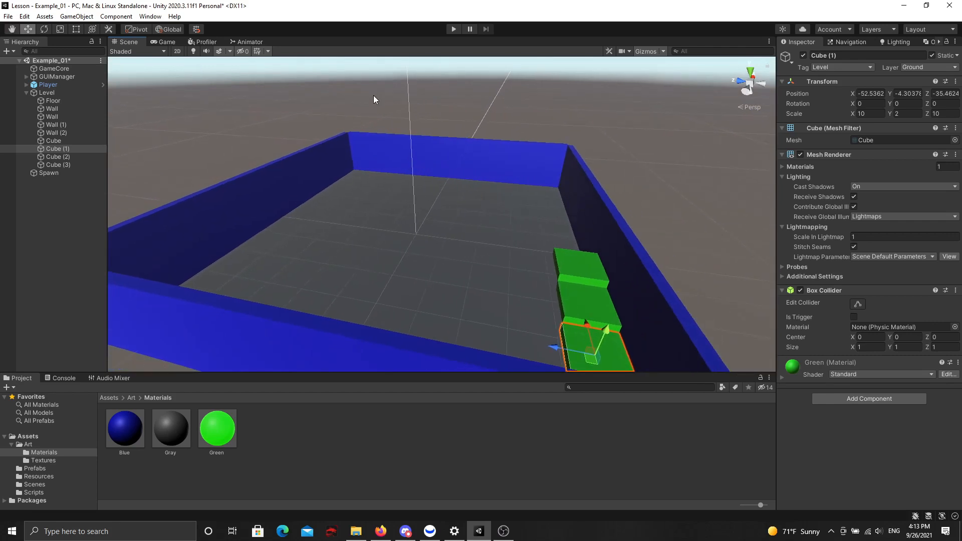